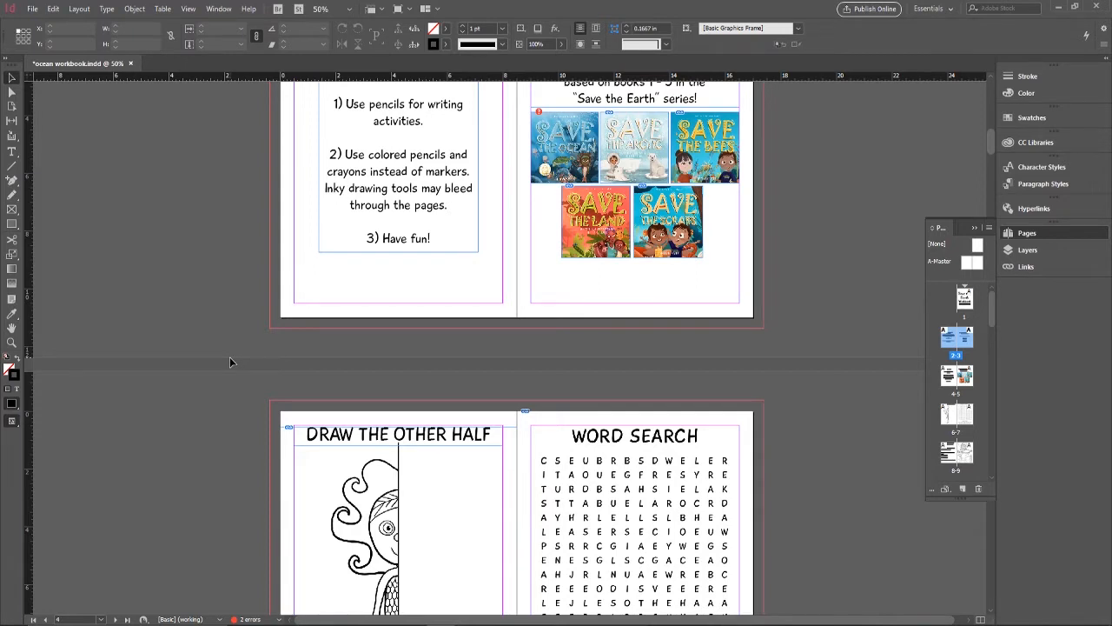
pyautogui.scroll(10, 229, 362)
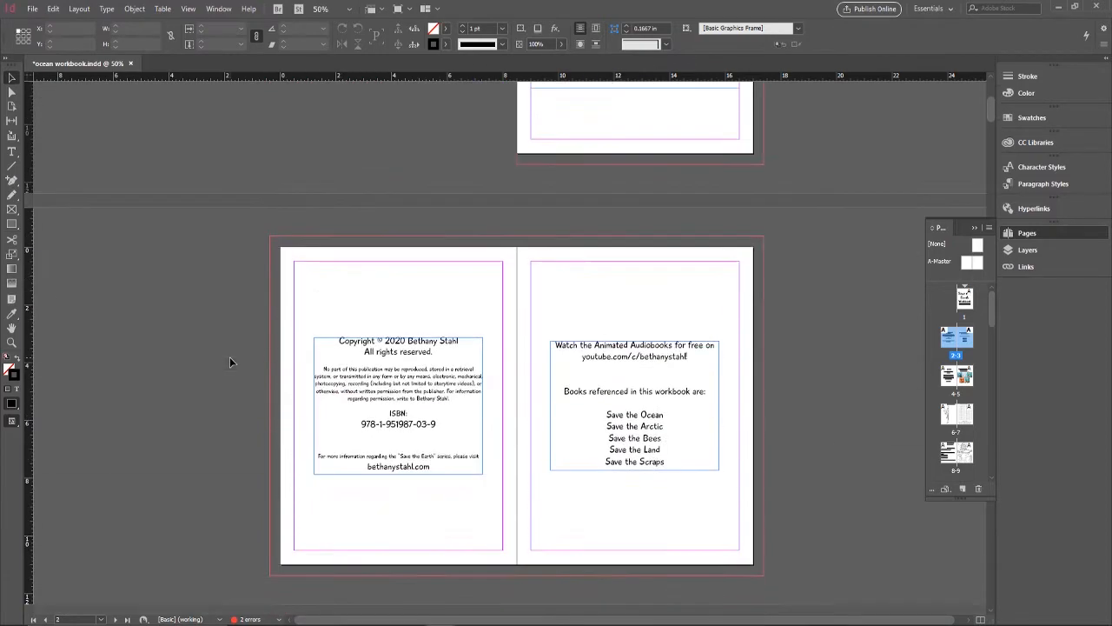
pyautogui.scroll(-10, 230, 361)
pyautogui.scroll(17, 229, 362)
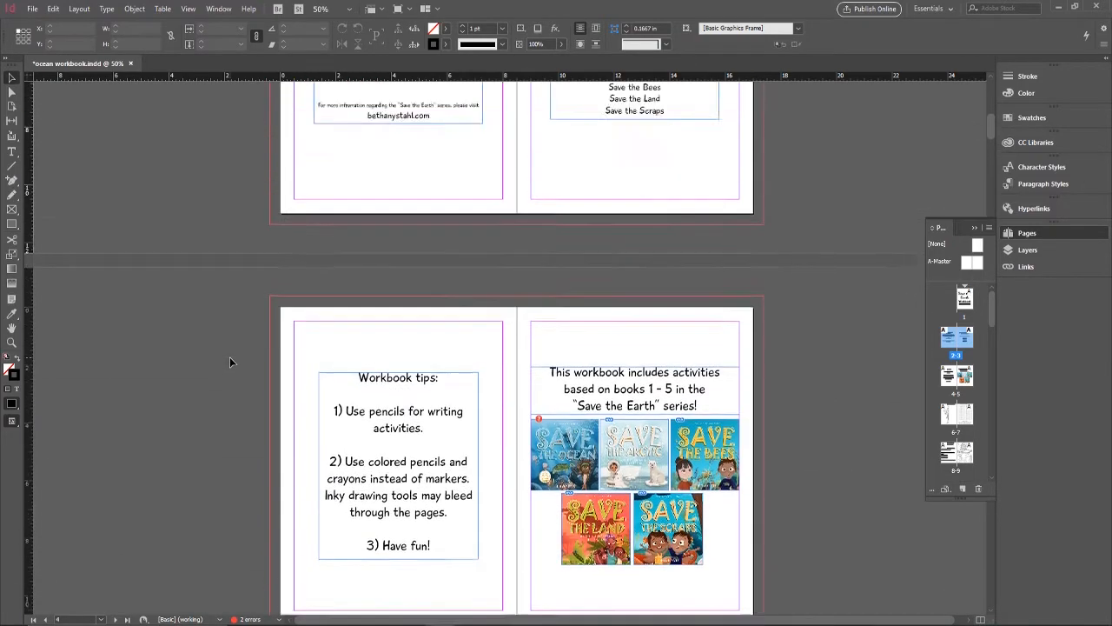
pyautogui.scroll(-15, 229, 362)
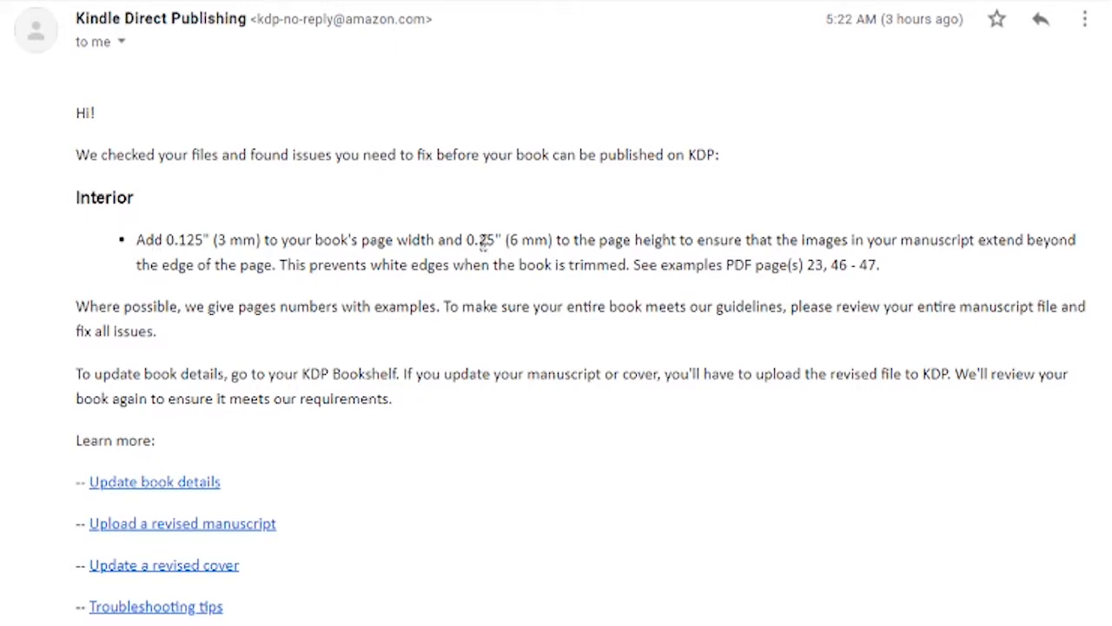
# Read the Kindle Direct Publishing email for the required page-size additions and the example pages that need fixing
pyautogui.moveTo(887, 269); pyautogui.dragTo(814, 271)
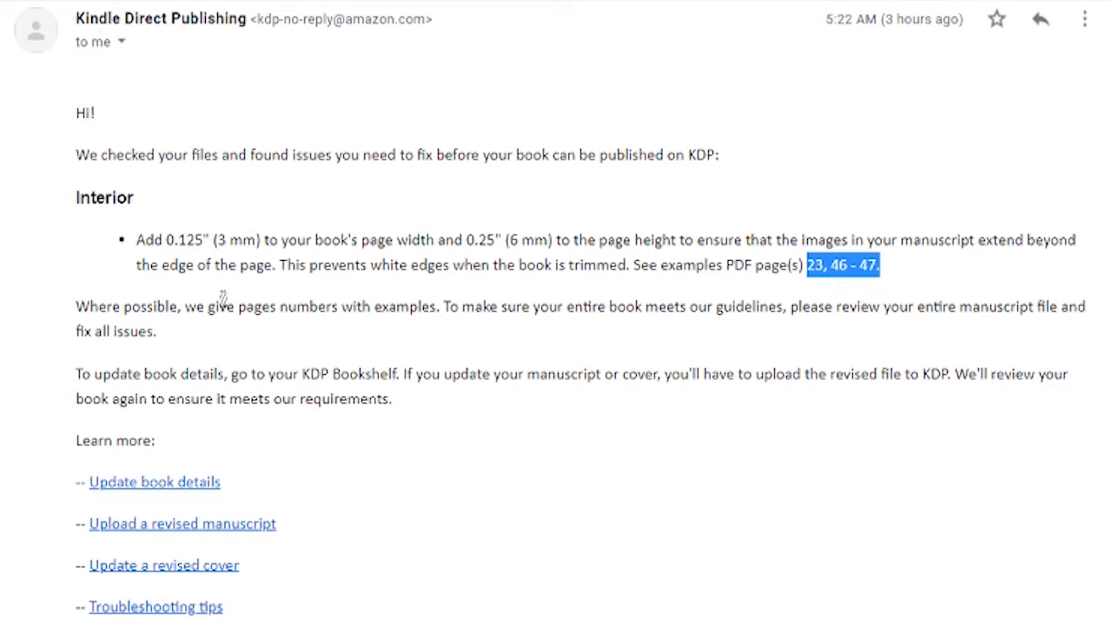
pyautogui.click(760, 264)
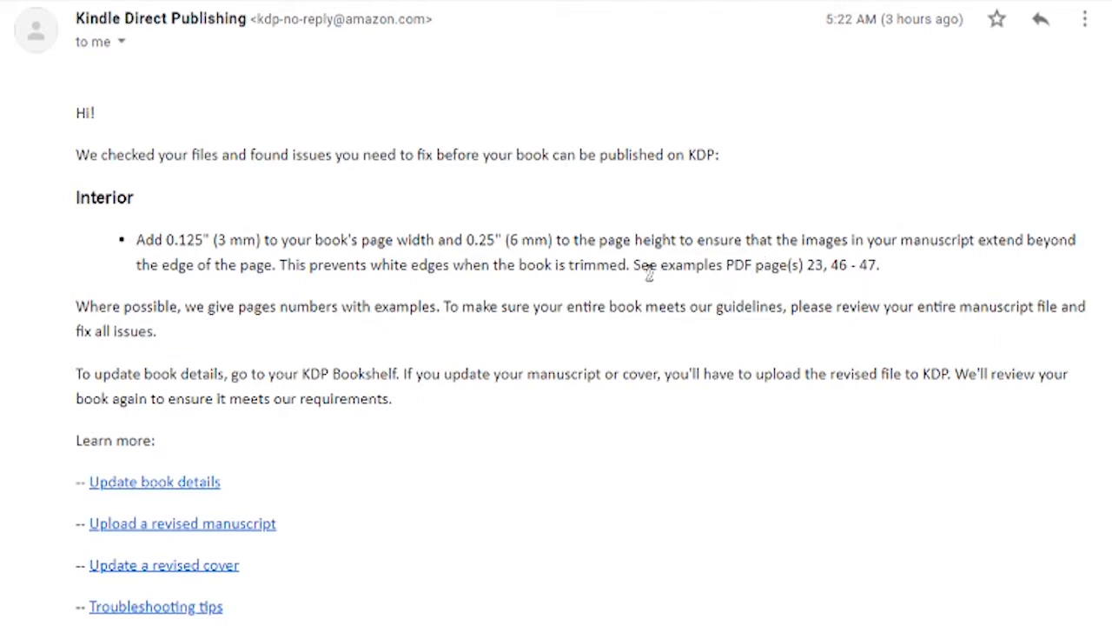
pyautogui.moveTo(808, 264); pyautogui.dragTo(878, 264)
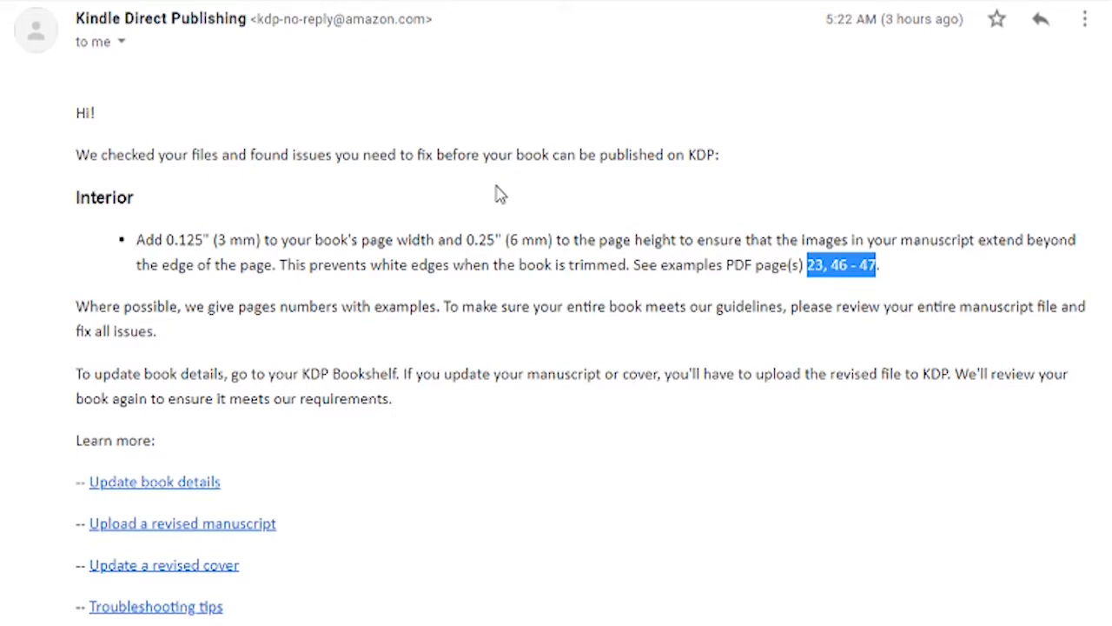
pyautogui.click(815, 277)
pyautogui.doubleClick(814, 265)
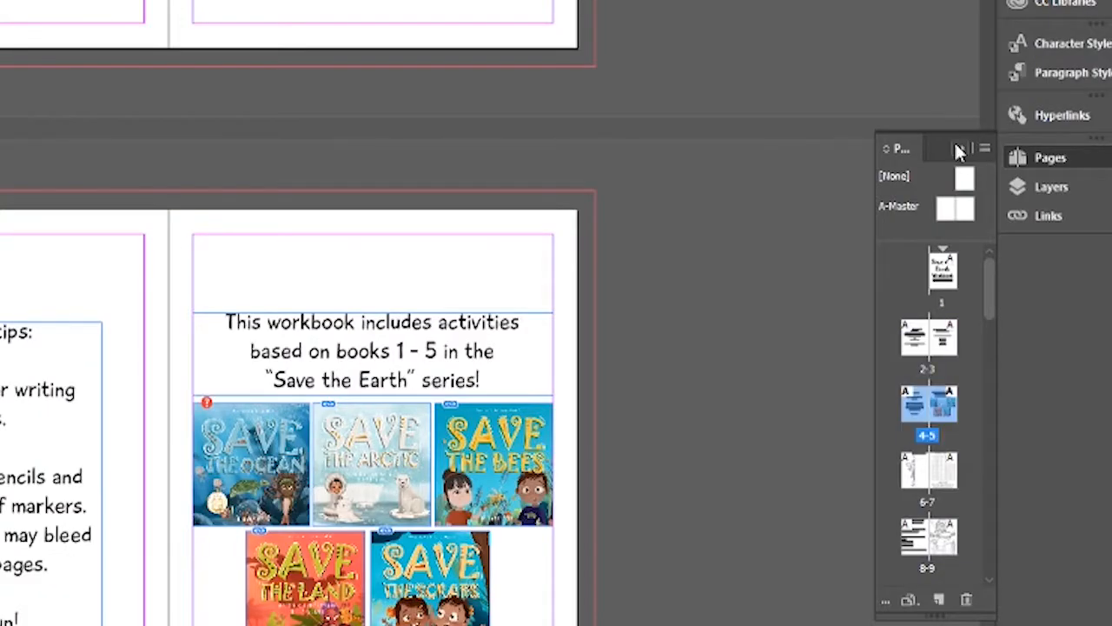
# Inspect the full-page illustrations on spreads 22-23 and 46-47 of the workbook in InDesign
pyautogui.scroll(-10, 956, 432)
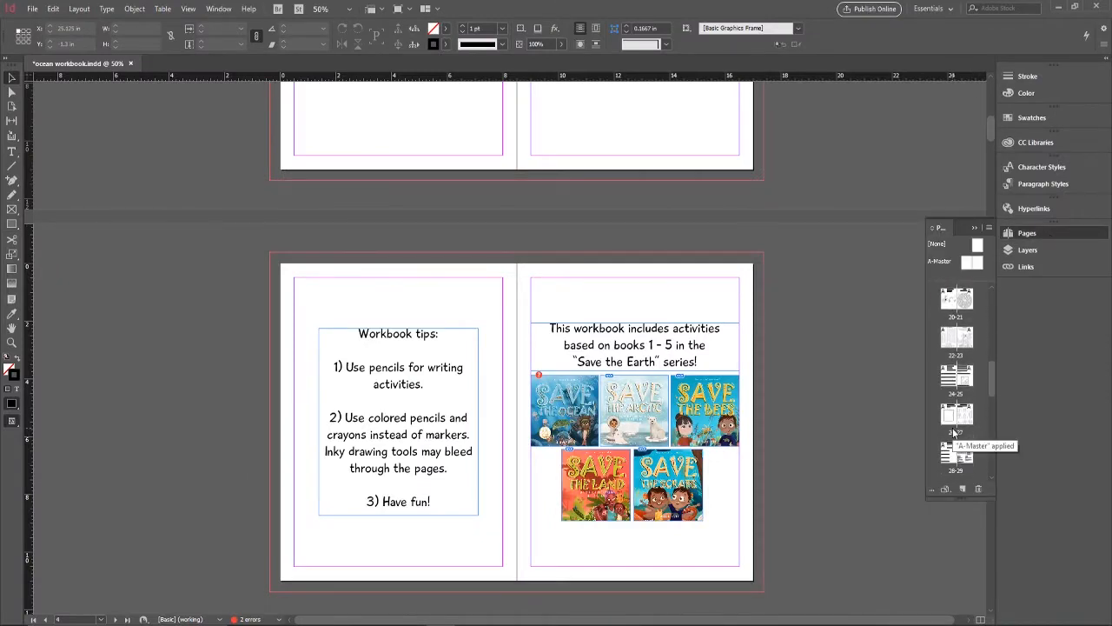
pyautogui.doubleClick(956, 337)
pyautogui.scroll(-3, 792, 405)
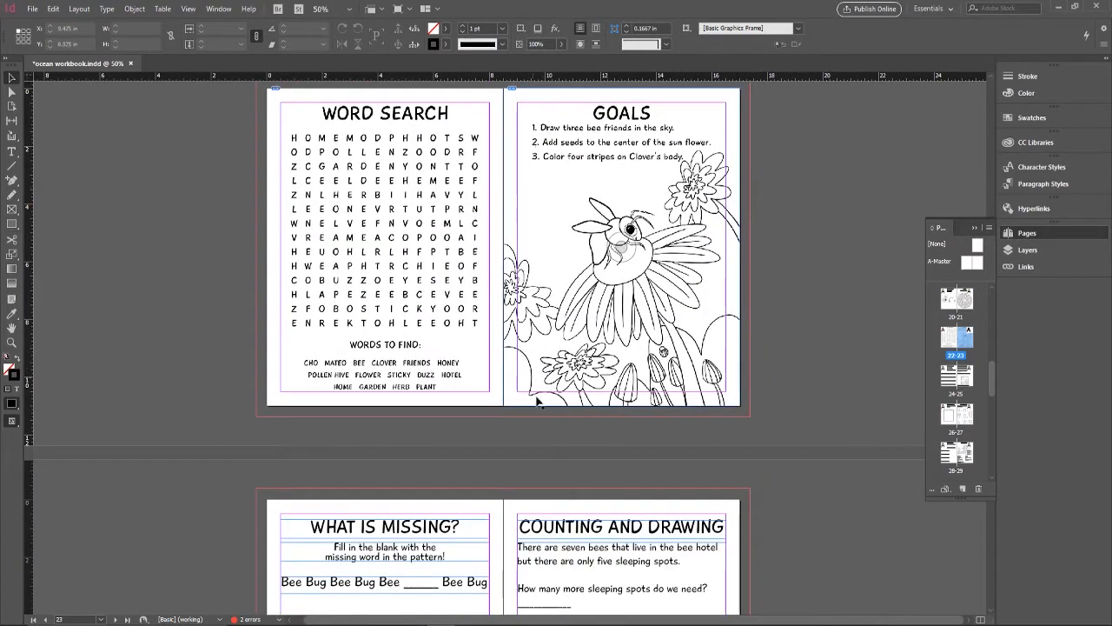
pyautogui.scroll(-1, 947, 425)
pyautogui.scroll(-9, 950, 400)
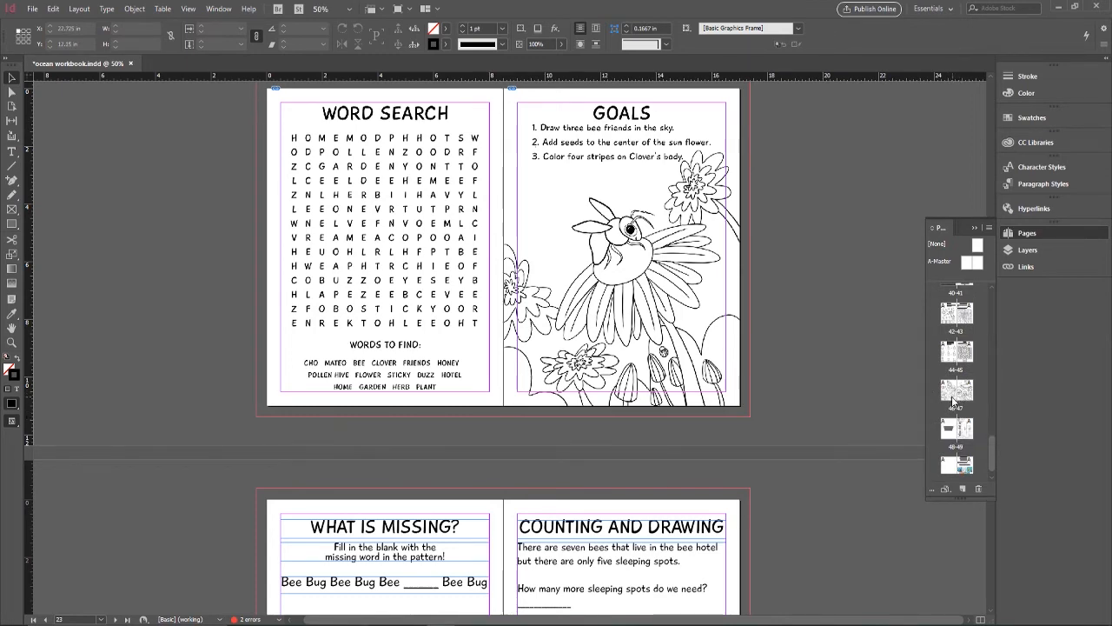
pyautogui.doubleClick(956, 403)
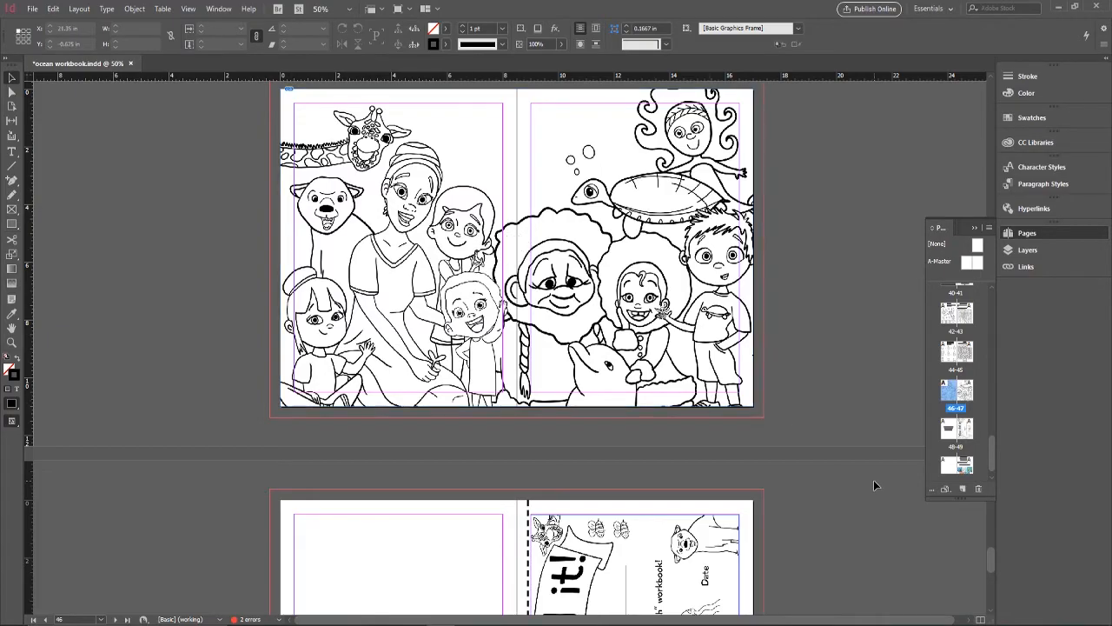
pyautogui.scroll(20, 884, 389)
pyautogui.scroll(15, 883, 389)
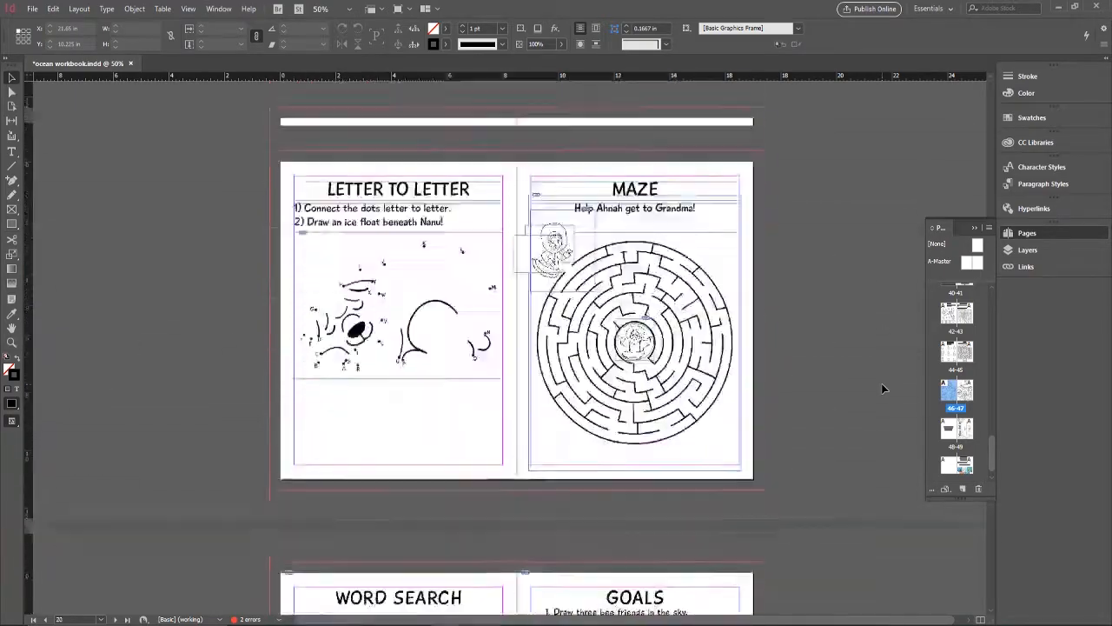
pyautogui.scroll(3, 956, 306)
# Select all pages of the workbook, from page 1 through spread 50-51
pyautogui.scroll(8, 956, 306)
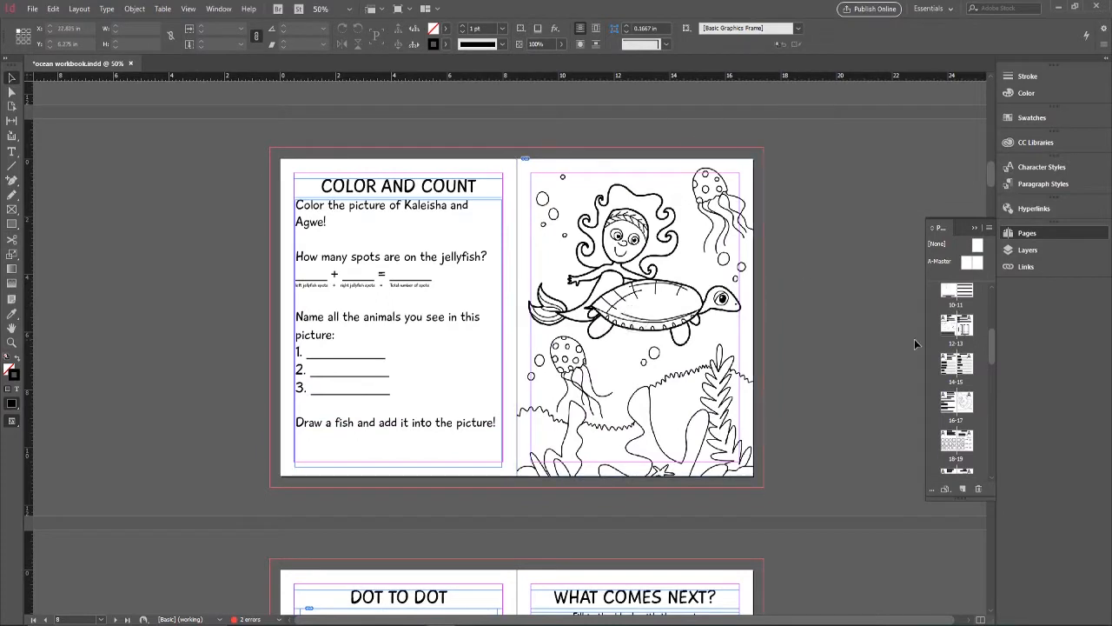
pyautogui.scroll(5, 934, 371)
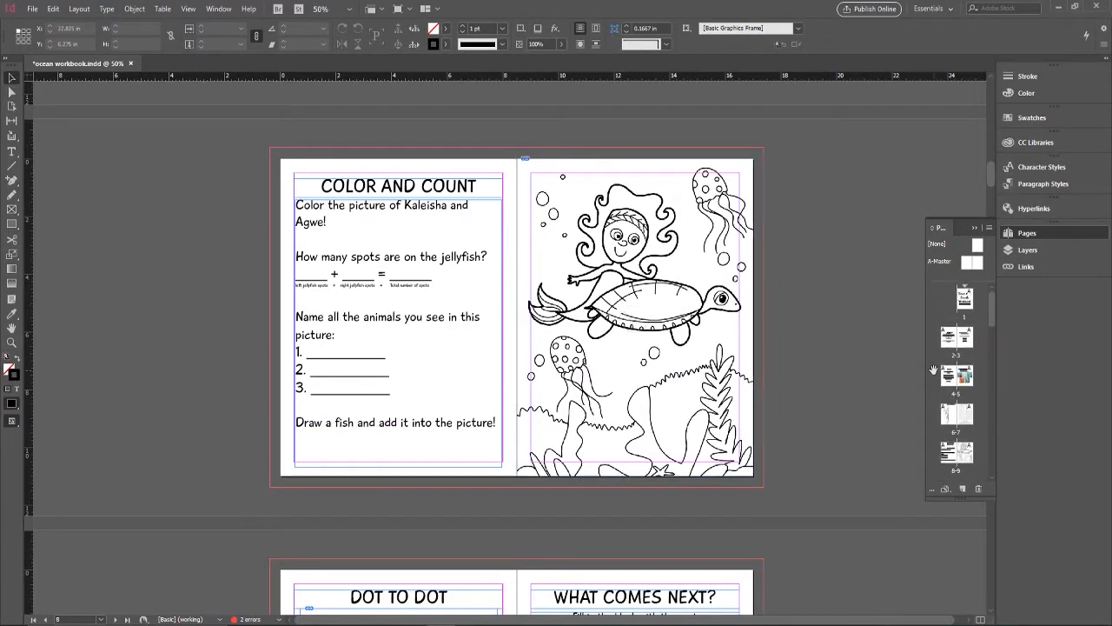
pyautogui.click(963, 303)
pyautogui.scroll(-7, 980, 449)
pyautogui.scroll(7, 981, 452)
pyautogui.scroll(-7, 955, 418)
pyautogui.click(956, 393)
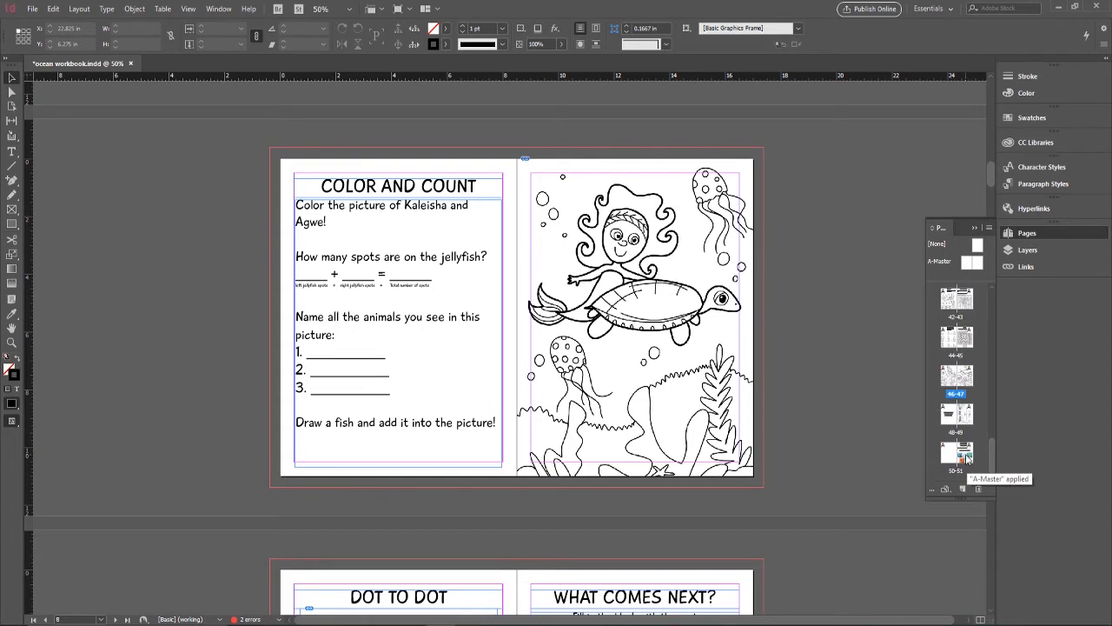
pyautogui.hotkey('ctrl', 'a')
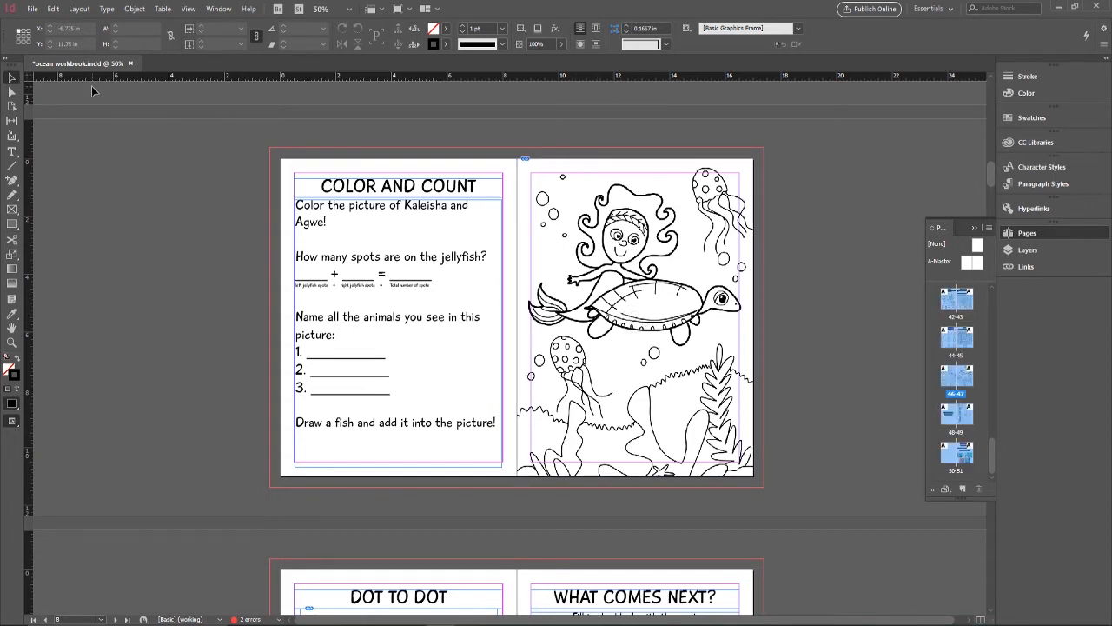
# Set the document's page width to 8.625 in, adding the 0.125 in requested in the KDP email
pyautogui.click(32, 9)
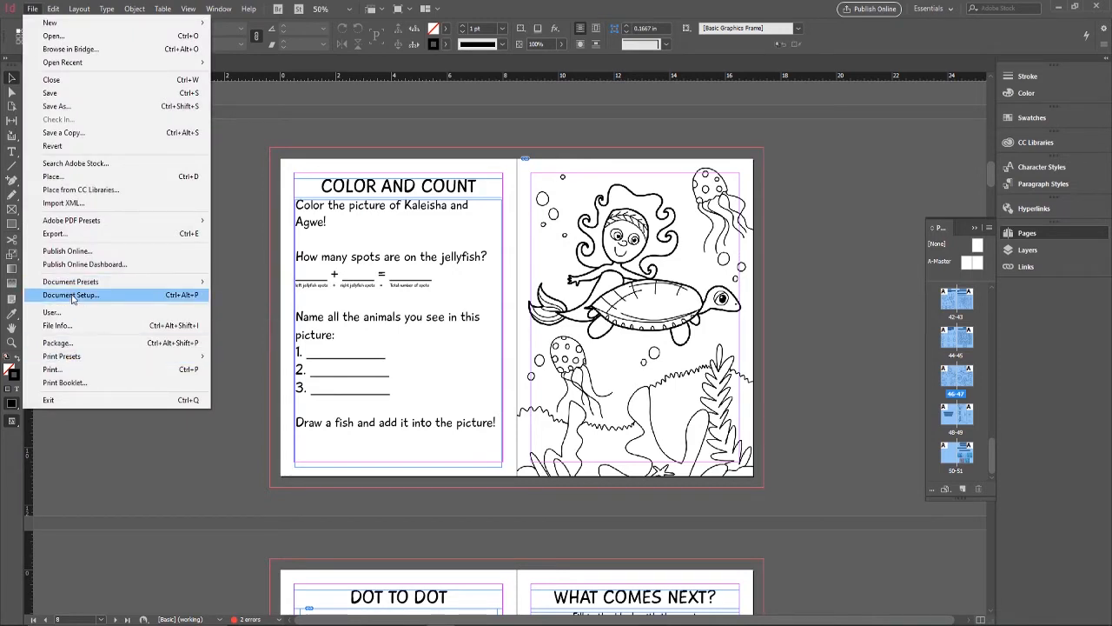
pyautogui.click(73, 296)
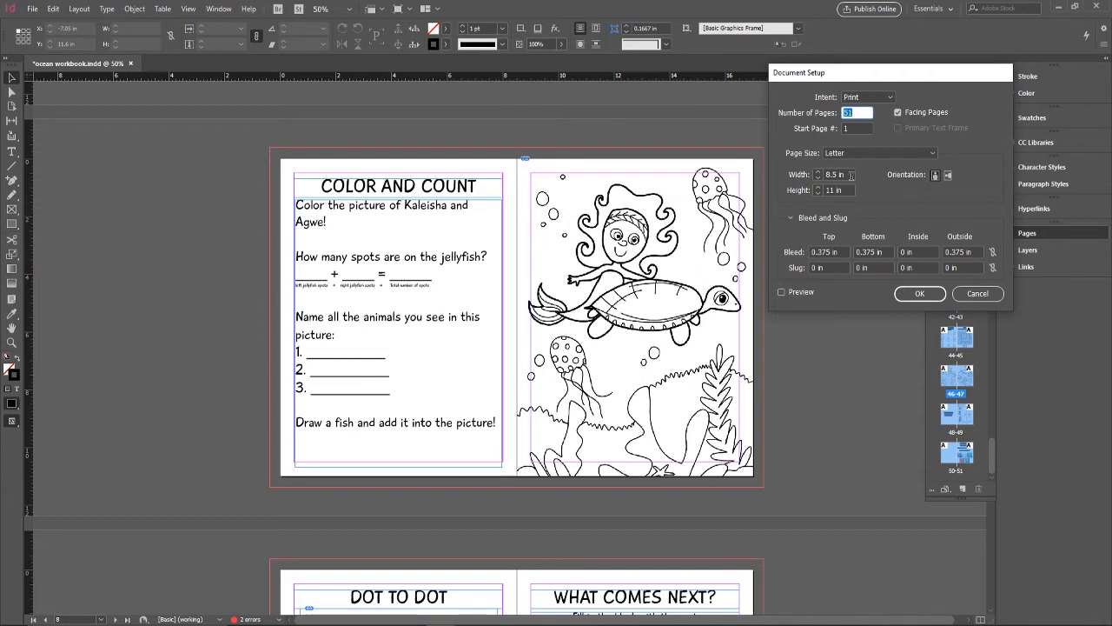
pyautogui.click(841, 175)
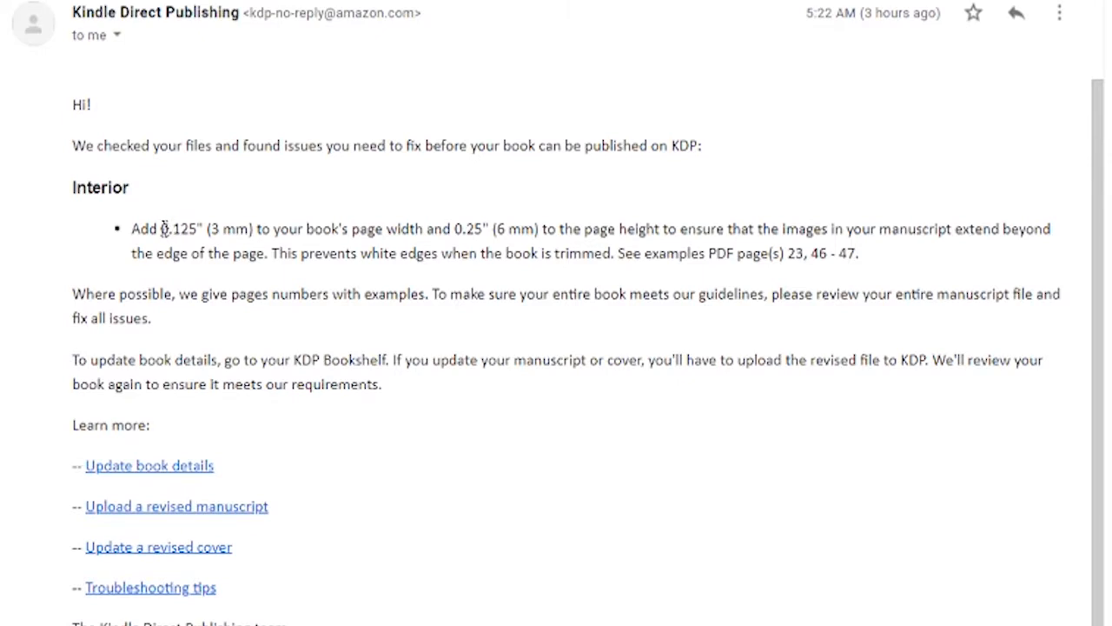
pyautogui.moveTo(162, 228); pyautogui.dragTo(198, 229)
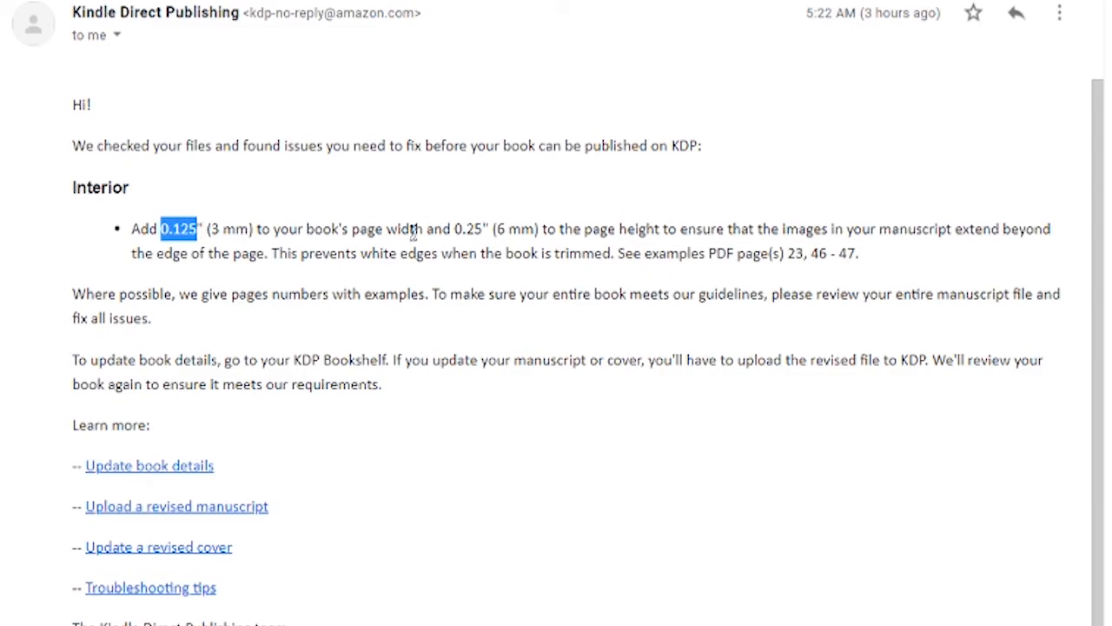
pyautogui.moveTo(433, 228); pyautogui.dragTo(400, 229)
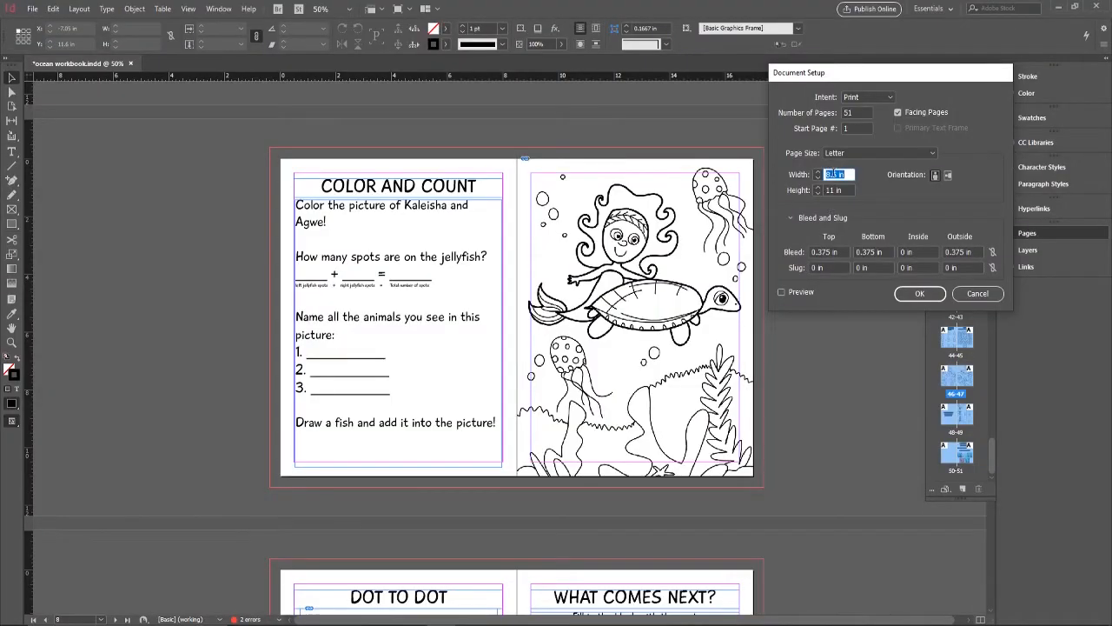
pyautogui.click(830, 174)
pyautogui.press('Delete')
pyautogui.write('6')
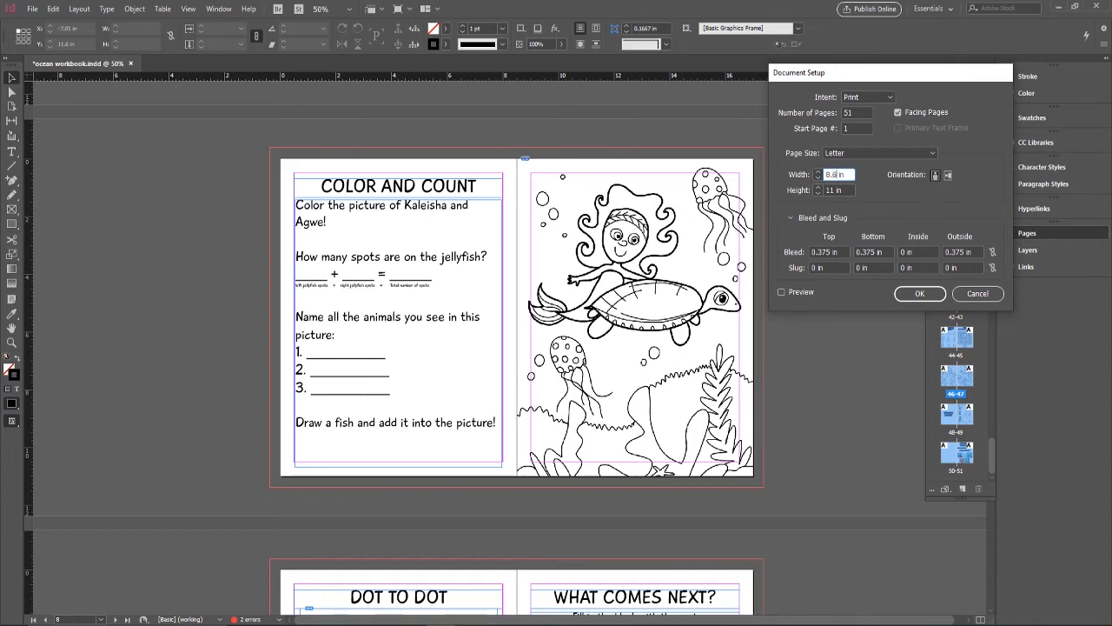
pyautogui.write('25')
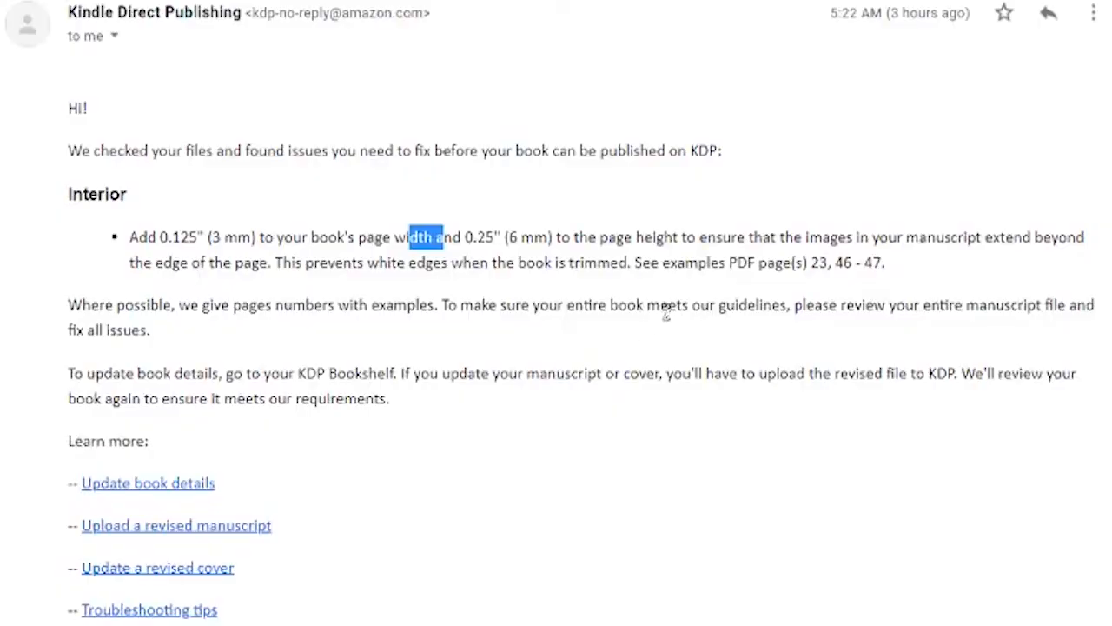
# Set the document's page height to 11.25 in, adding the email's 0.25 in, and apply the new page size
pyautogui.click(541, 266)
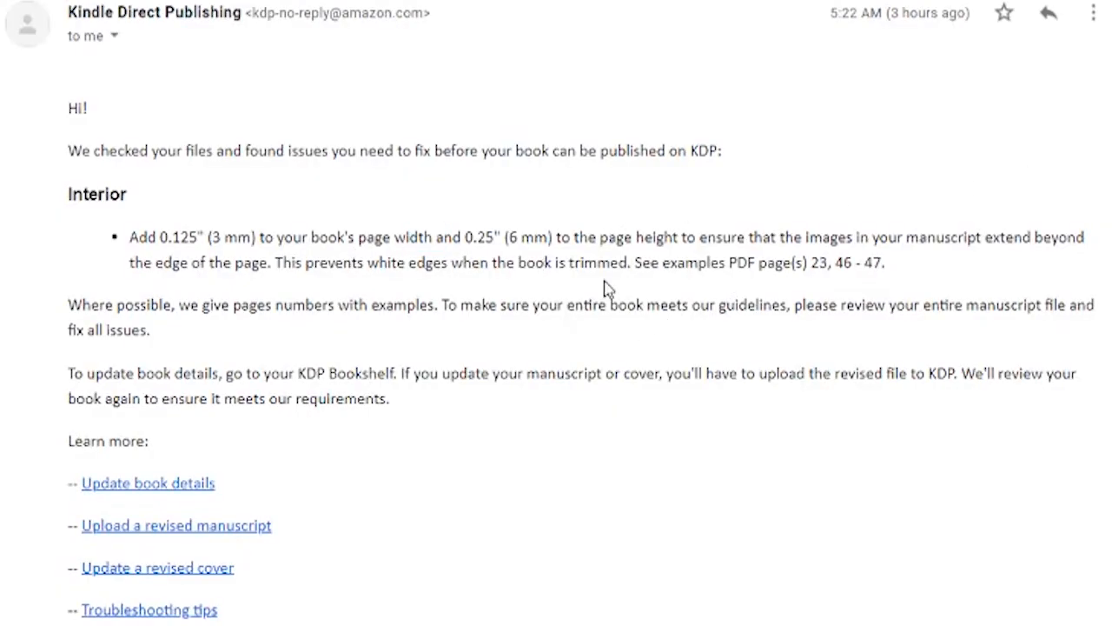
pyautogui.moveTo(465, 237); pyautogui.dragTo(500, 237)
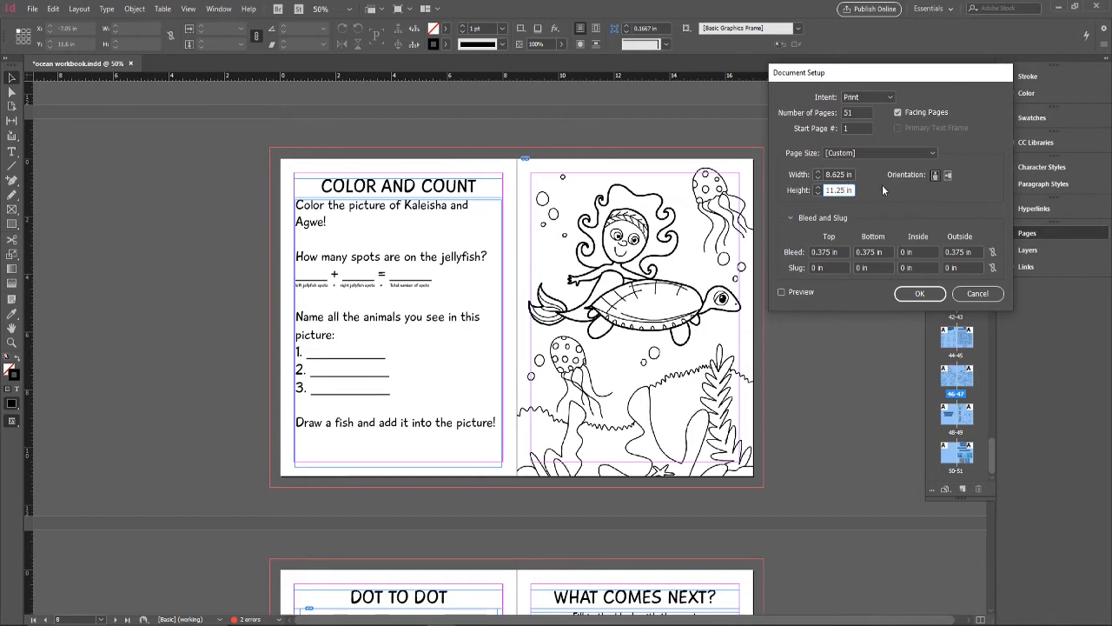
pyautogui.press('Tab')
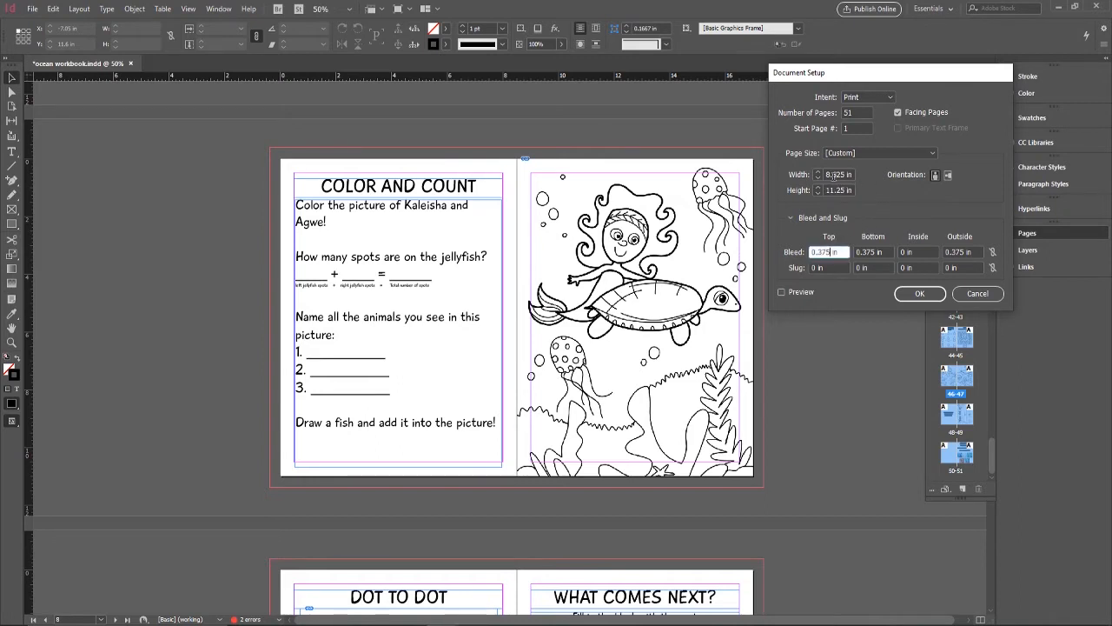
pyautogui.click(920, 296)
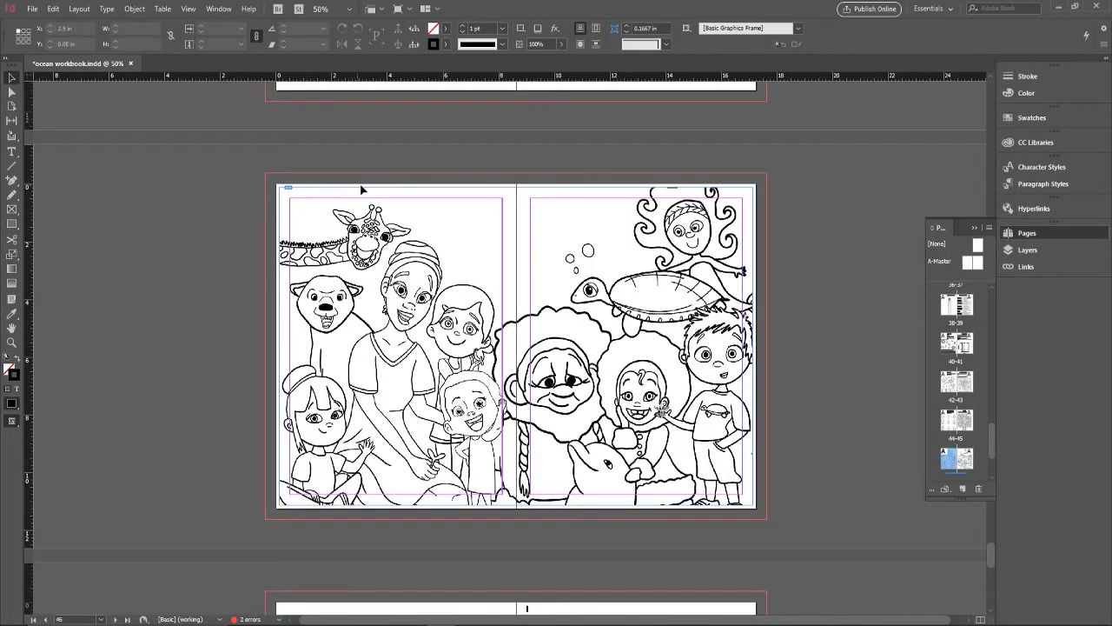
# Align the illustration on spread 46-47 to the spread's top-left corner and scale it to 101.5% in X and Y
pyautogui.click(603, 302)
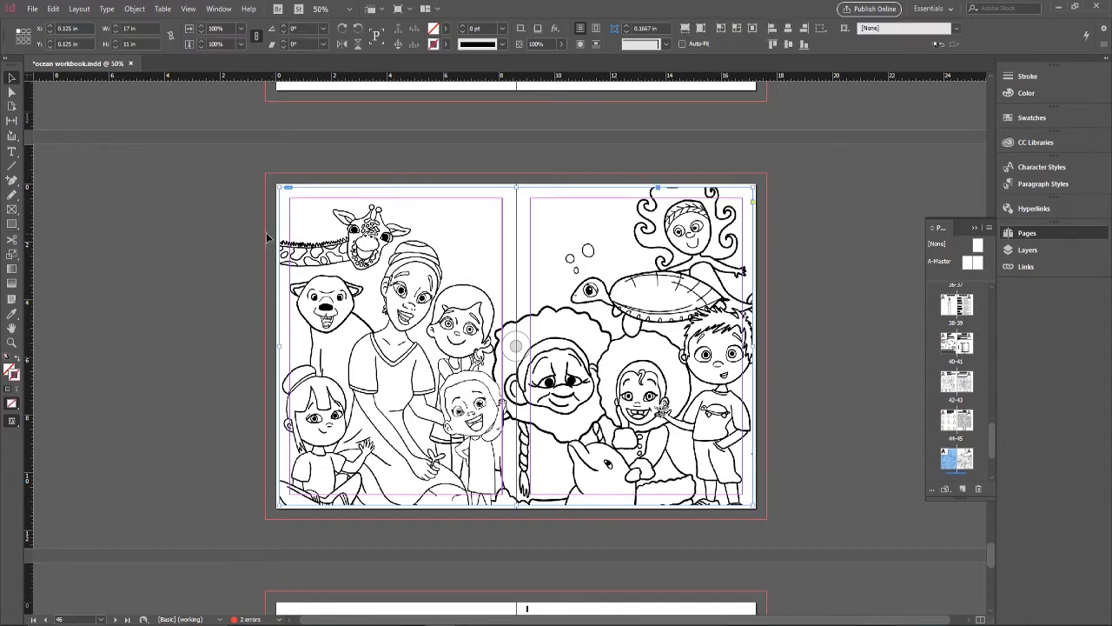
pyautogui.moveTo(336, 250); pyautogui.dragTo(335, 248)
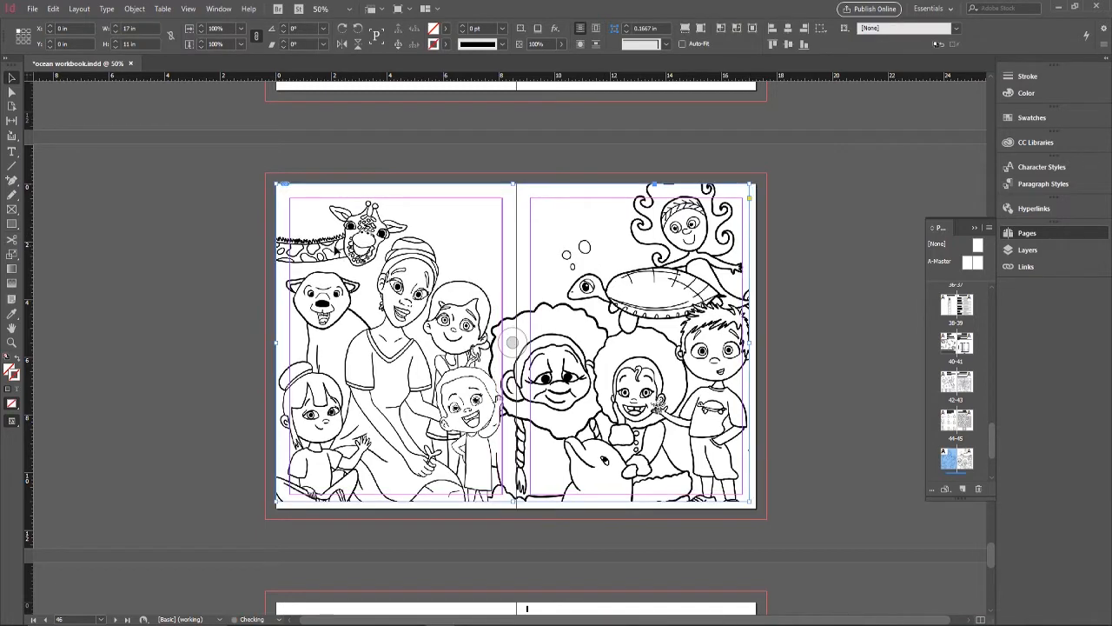
pyautogui.rightClick(348, 237)
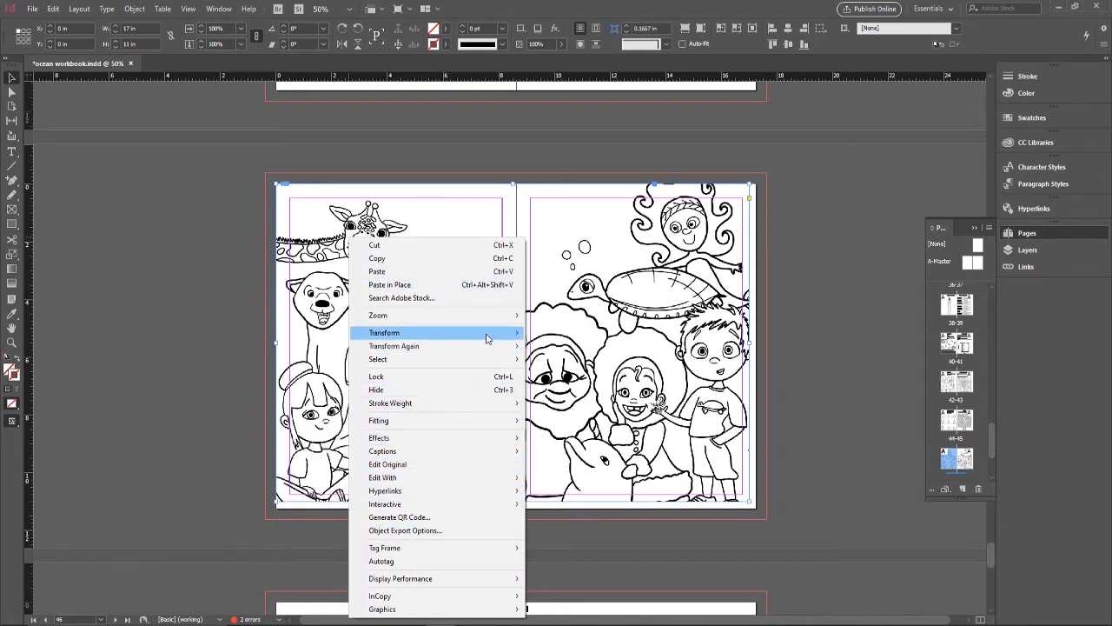
pyautogui.moveTo(487, 334)
pyautogui.click(253, 349)
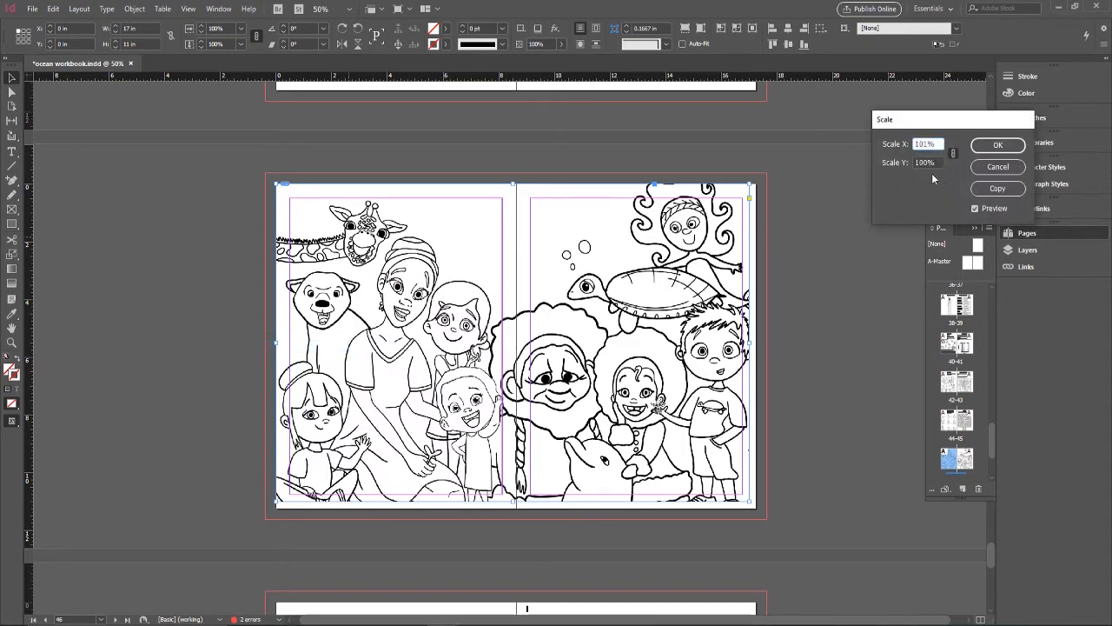
pyautogui.press('Tab')
pyautogui.click(927, 143)
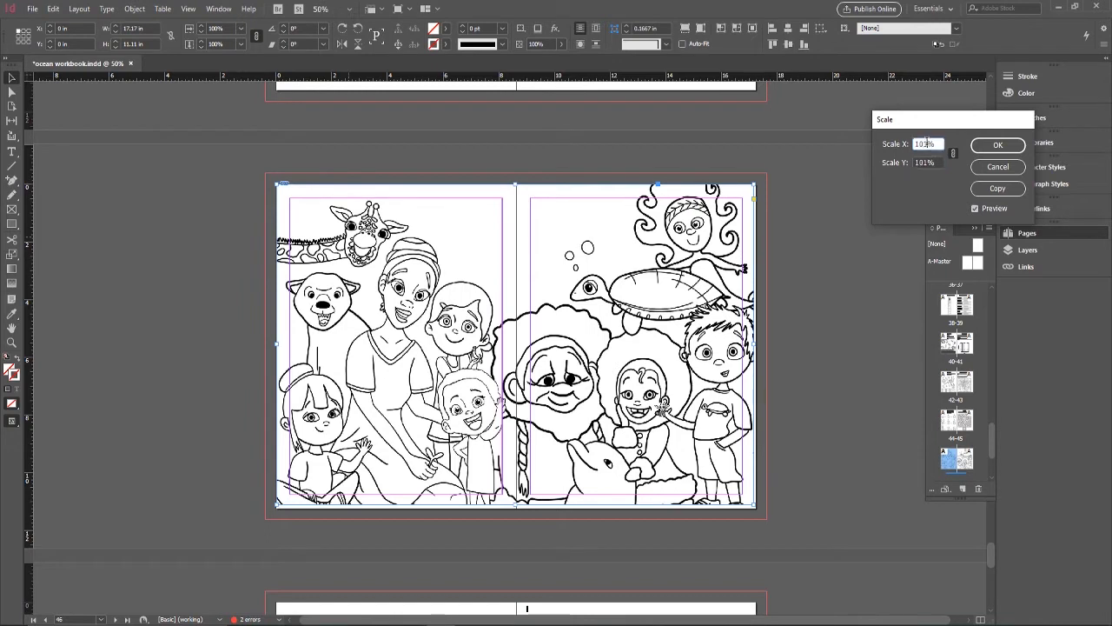
pyautogui.press('Tab')
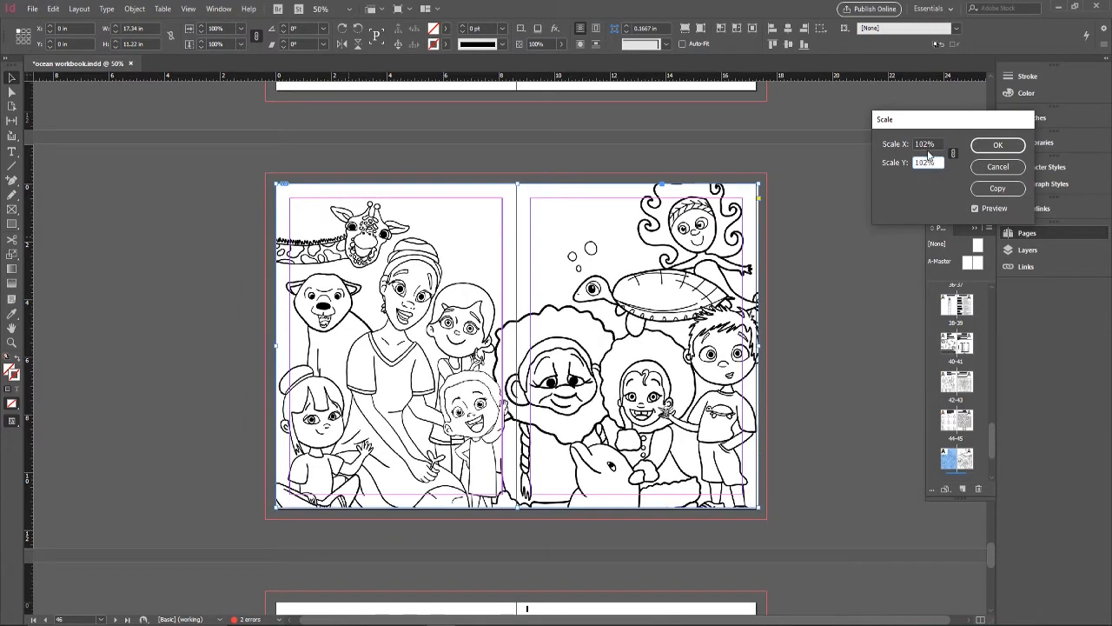
pyautogui.click(927, 143)
pyautogui.write('101.5')
pyautogui.click(927, 163)
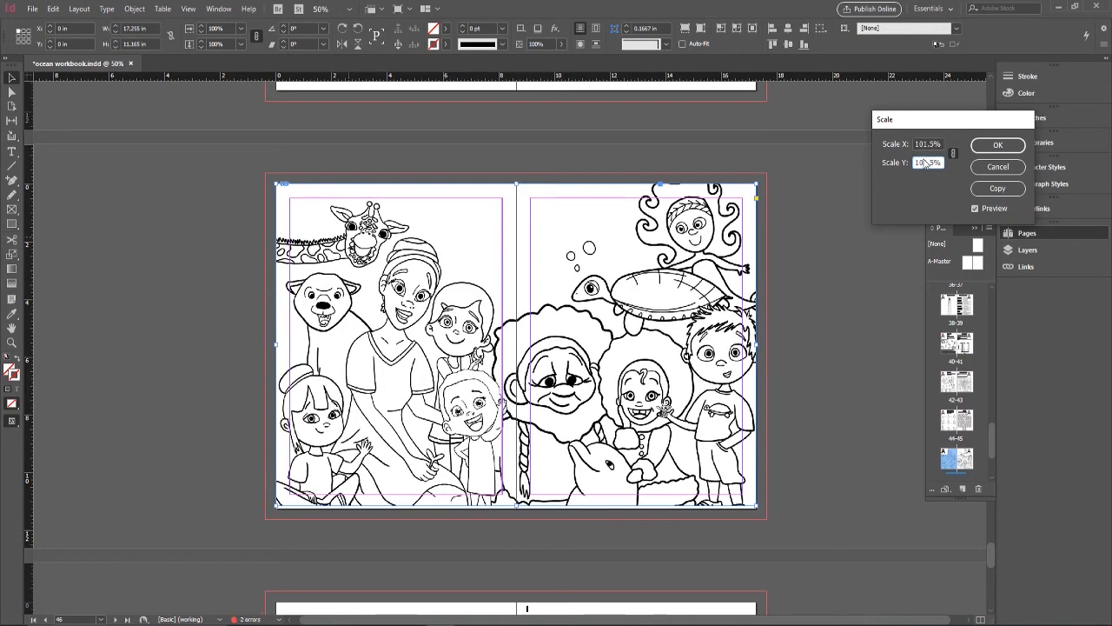
pyautogui.click(997, 145)
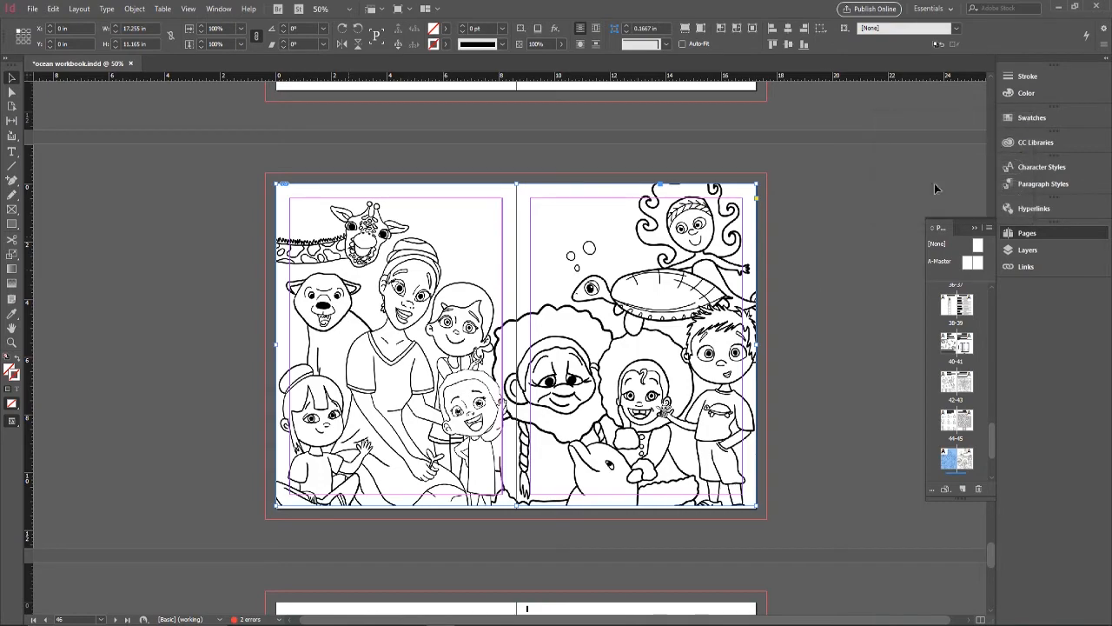
# Scale the full-page illustration on page 37 to 101.5% and move it up to the page's top edge
pyautogui.click(810, 276)
pyautogui.scroll(5, 810, 276)
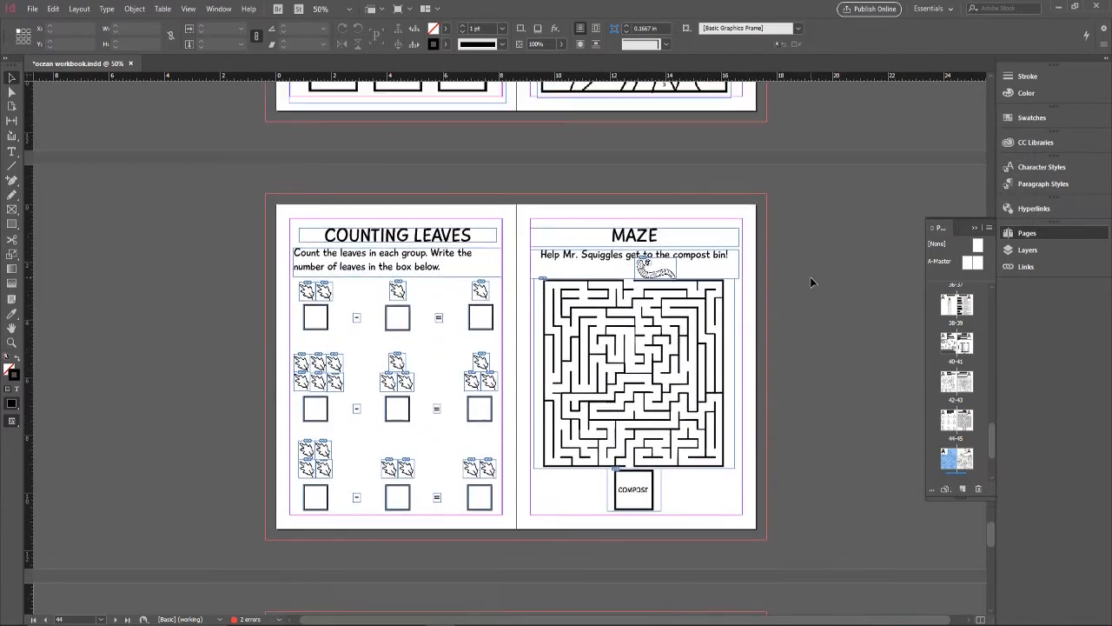
pyautogui.scroll(12, 810, 277)
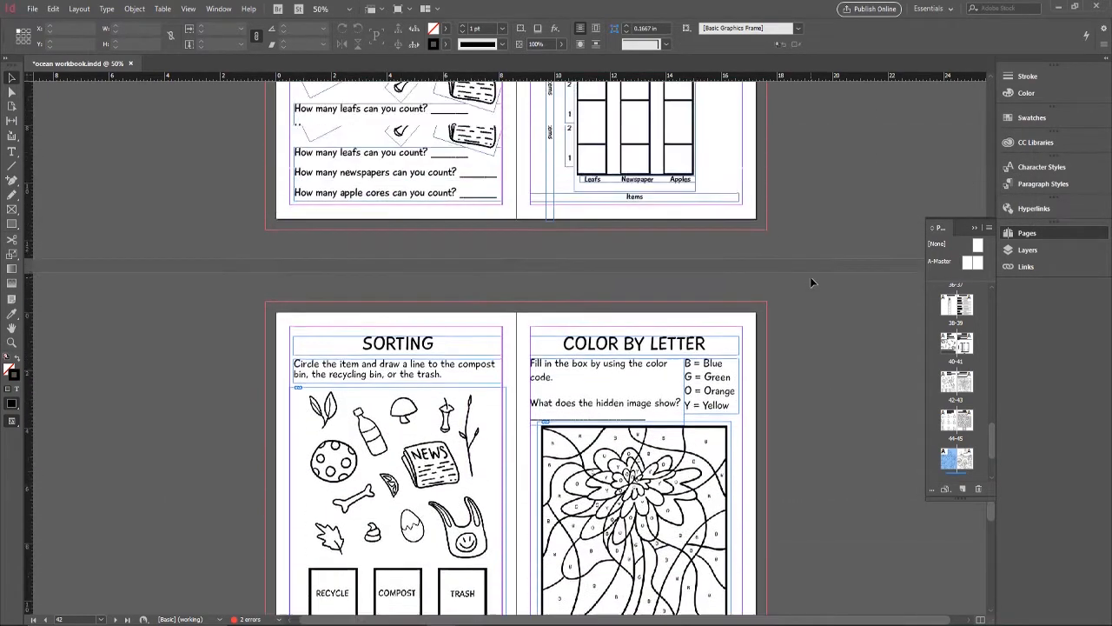
pyautogui.scroll(8, 810, 276)
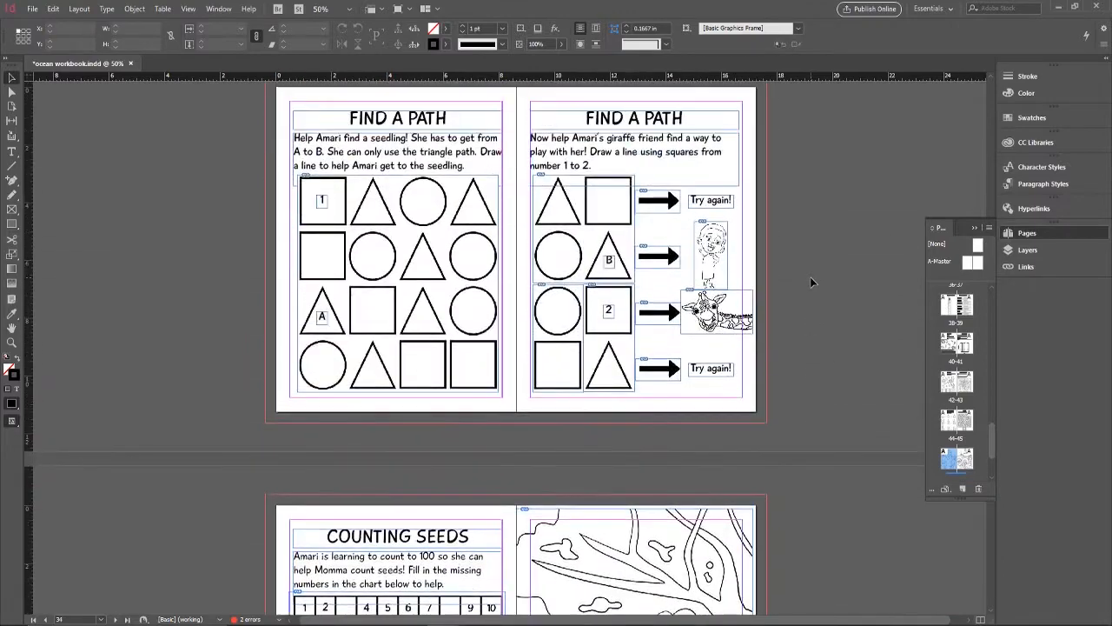
pyautogui.scroll(-4, 810, 277)
pyautogui.rightClick(696, 296)
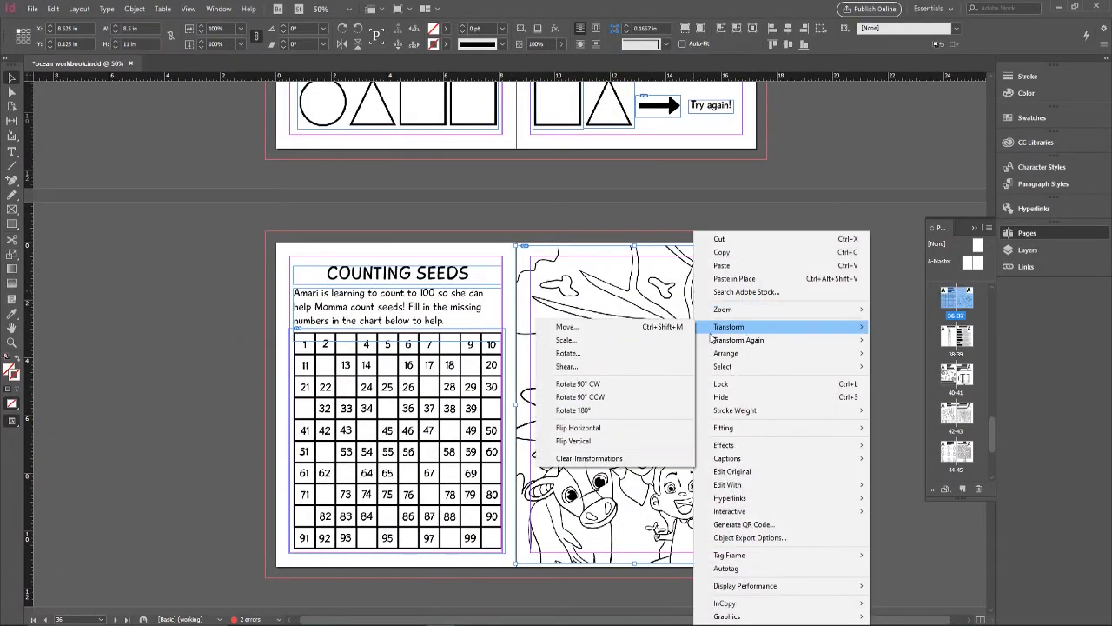
pyautogui.moveTo(718, 342)
pyautogui.click(651, 342)
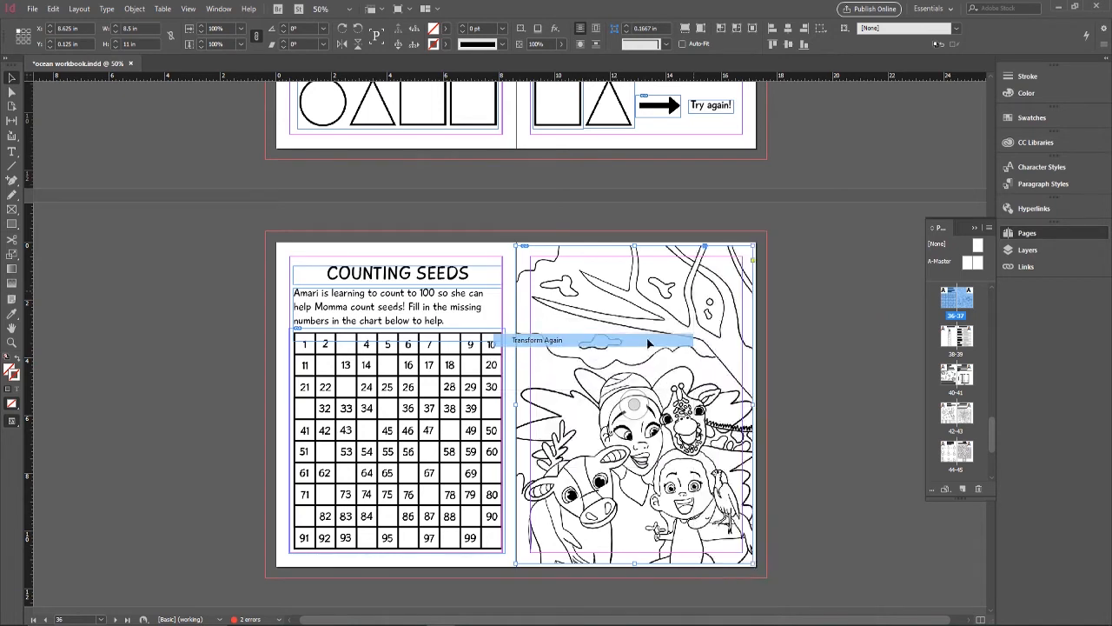
pyautogui.click(827, 359)
pyautogui.moveTo(613, 353); pyautogui.dragTo(614, 351)
pyautogui.click(790, 365)
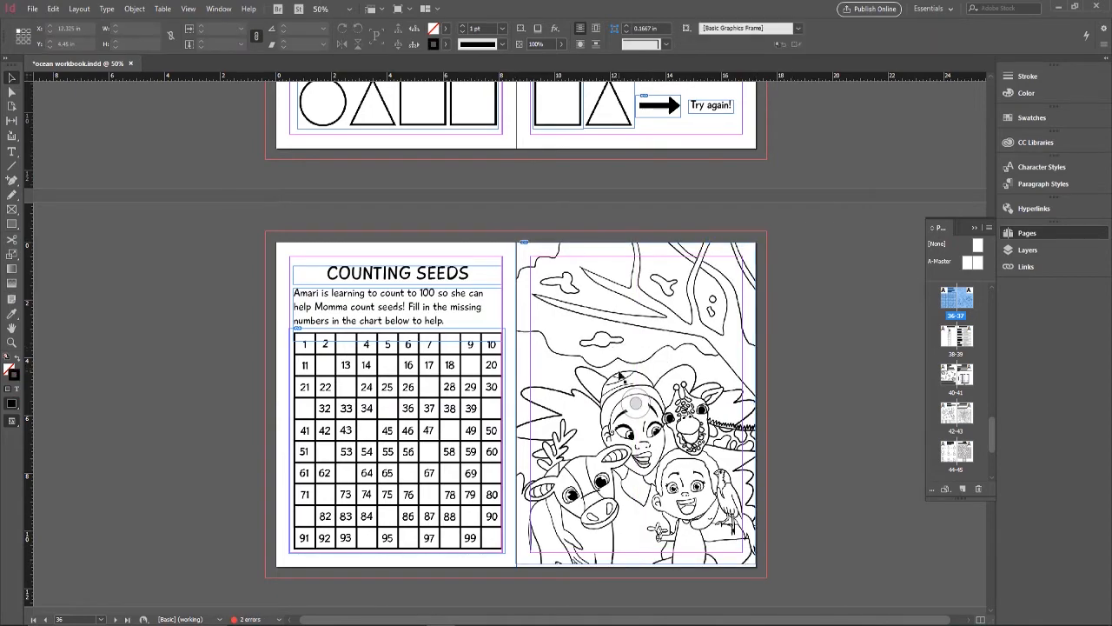
# Scale the full-page GOALS illustration on page 23 to 102% in X and Y
pyautogui.scroll(8, 769, 235)
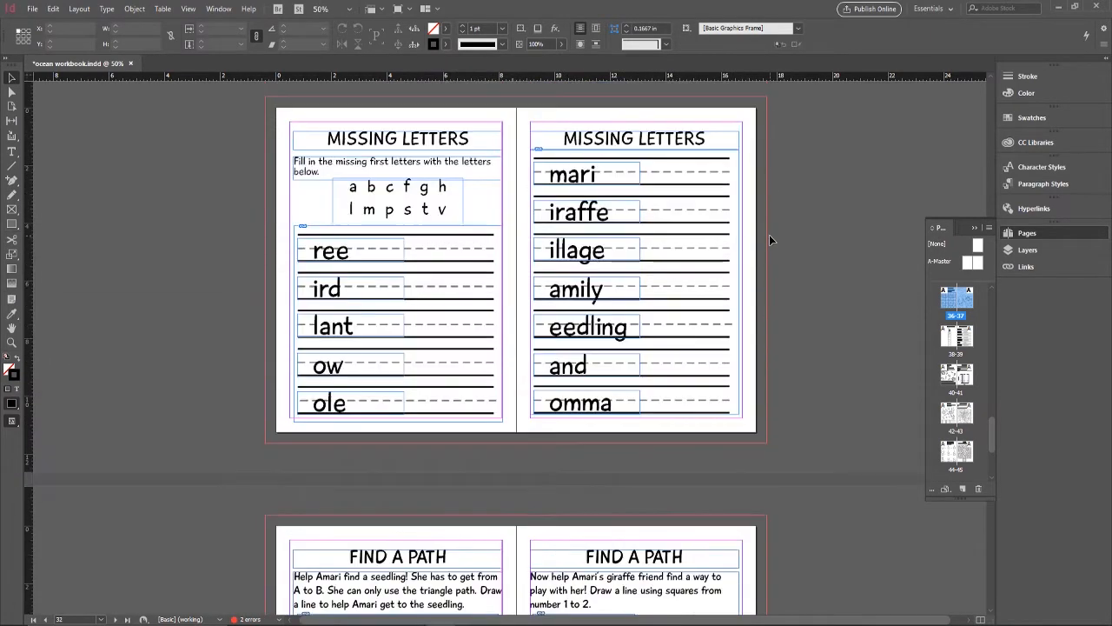
pyautogui.scroll(7, 769, 235)
pyautogui.scroll(-9, 769, 235)
pyautogui.scroll(11, 769, 234)
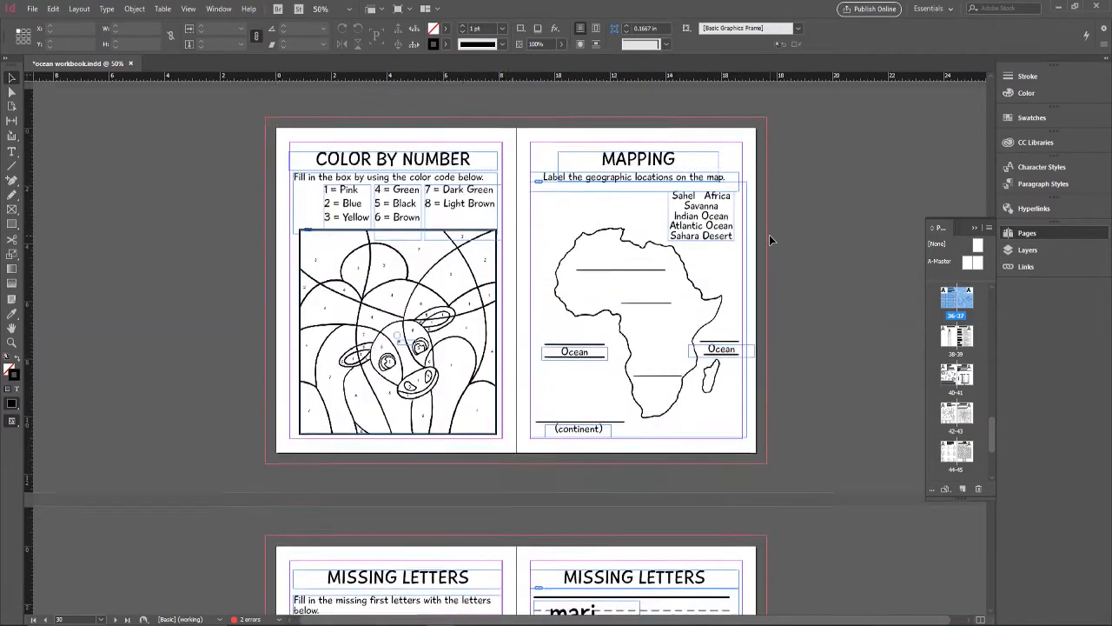
pyautogui.scroll(18, 769, 235)
pyautogui.scroll(2, 770, 235)
pyautogui.scroll(-6, 769, 235)
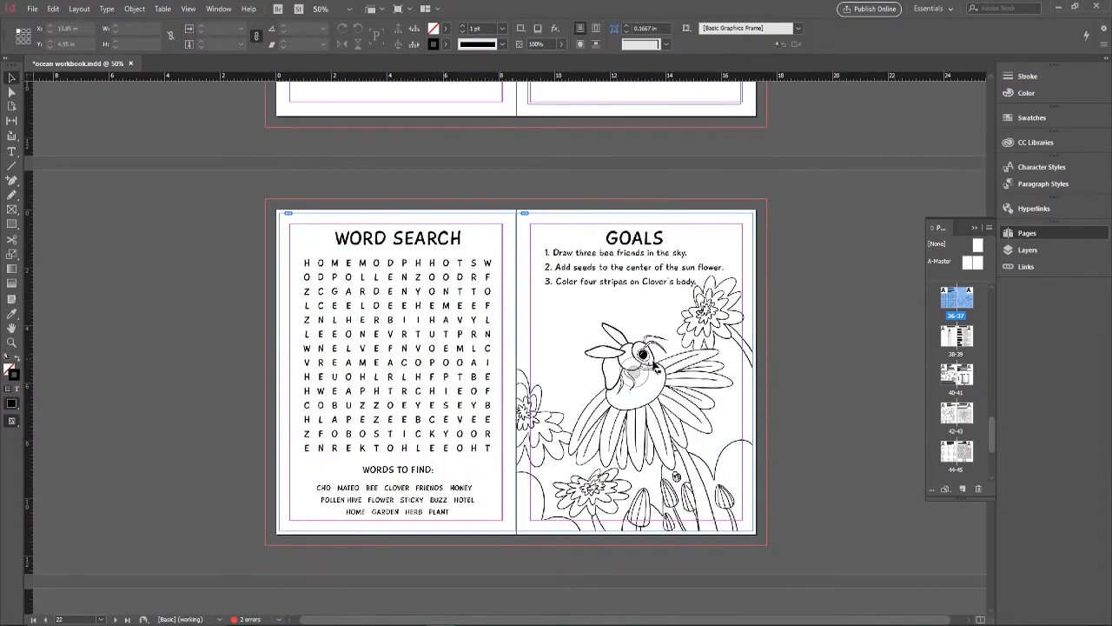
pyautogui.click(588, 311)
pyautogui.rightClick(589, 311)
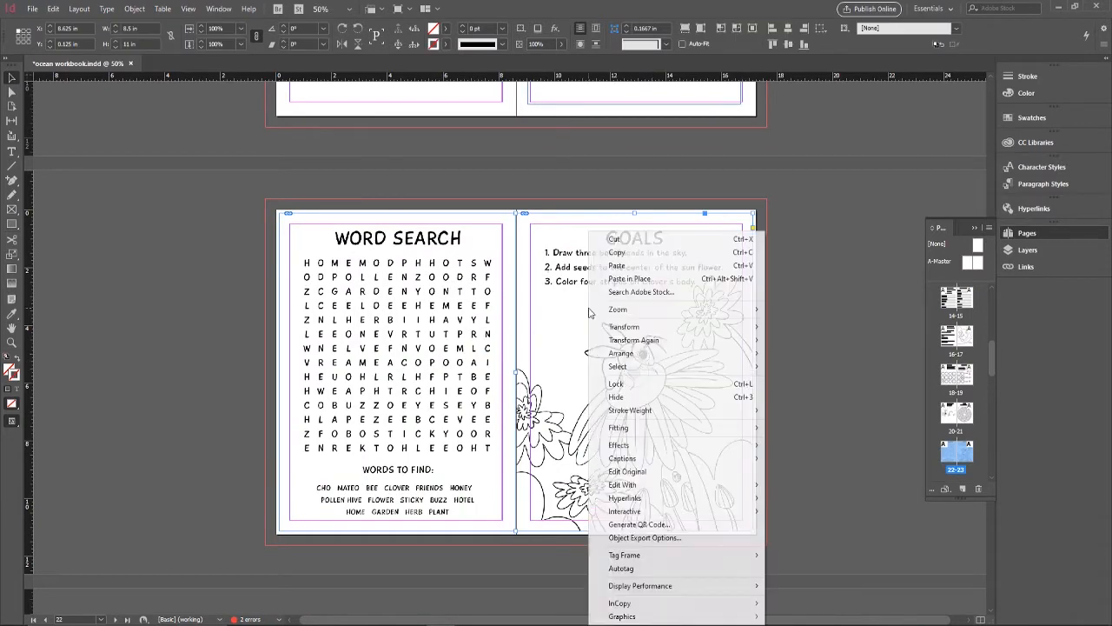
pyautogui.moveTo(649, 331)
pyautogui.click(516, 340)
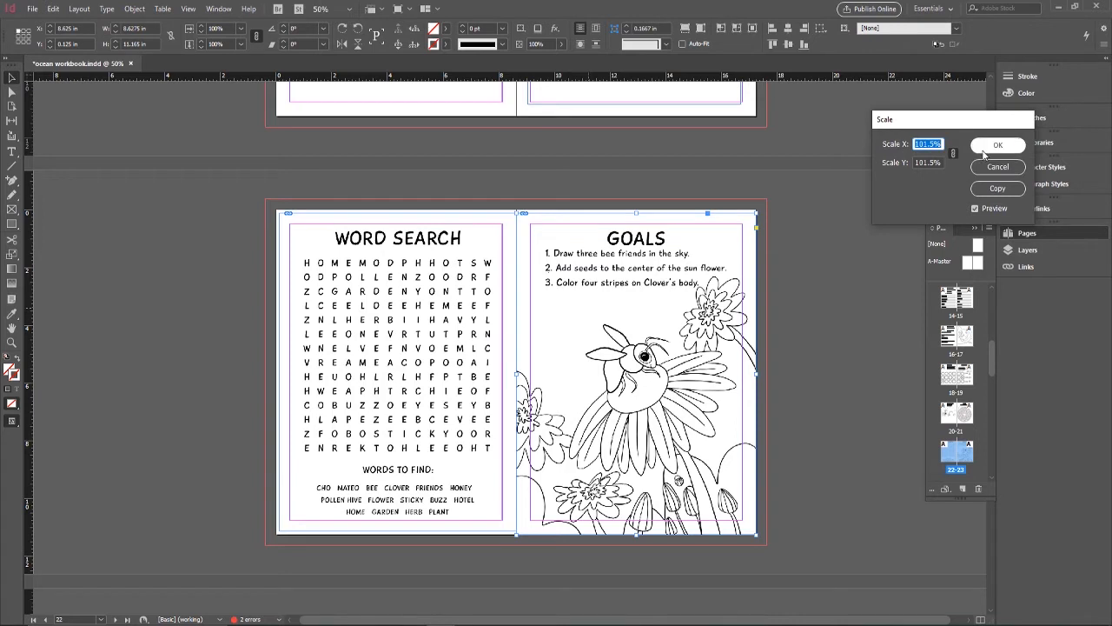
pyautogui.click(932, 143)
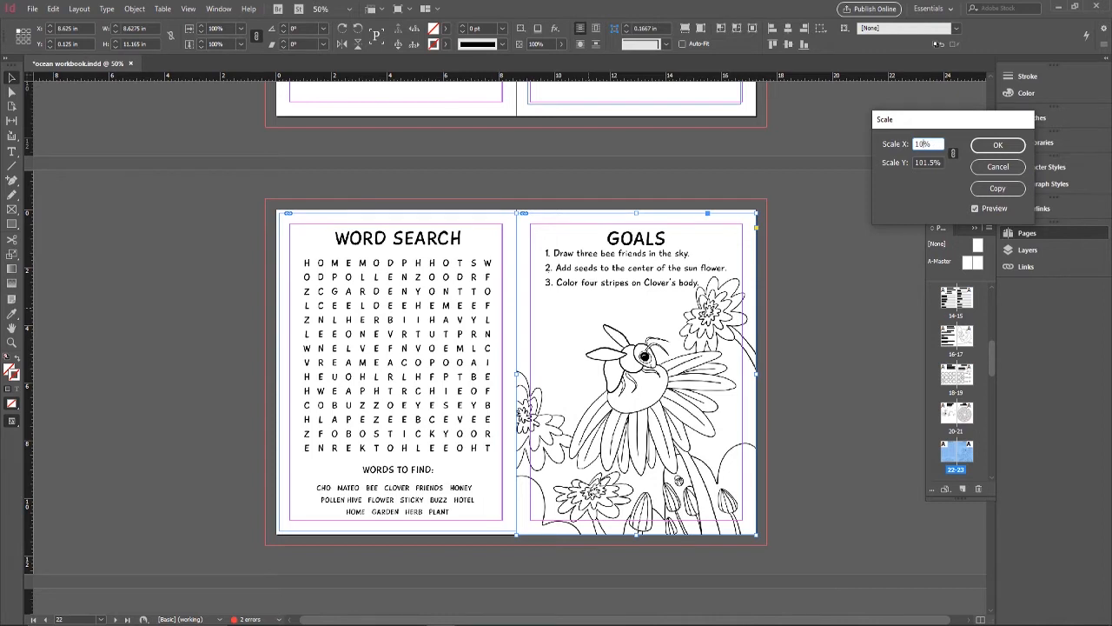
pyautogui.click(996, 145)
# Move the GOALS illustration up to page 23's top edge and nudge it slightly down to cover the page height
pyautogui.moveTo(597, 315); pyautogui.dragTo(599, 310)
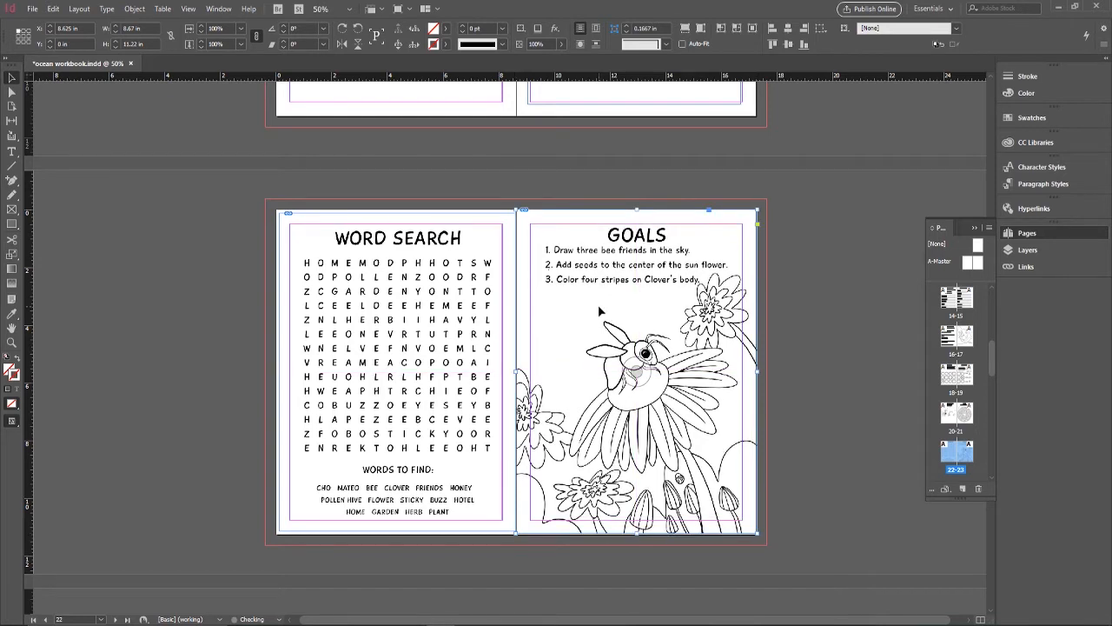
pyautogui.press('Down')
pyautogui.press('Down')
pyautogui.press('Down')
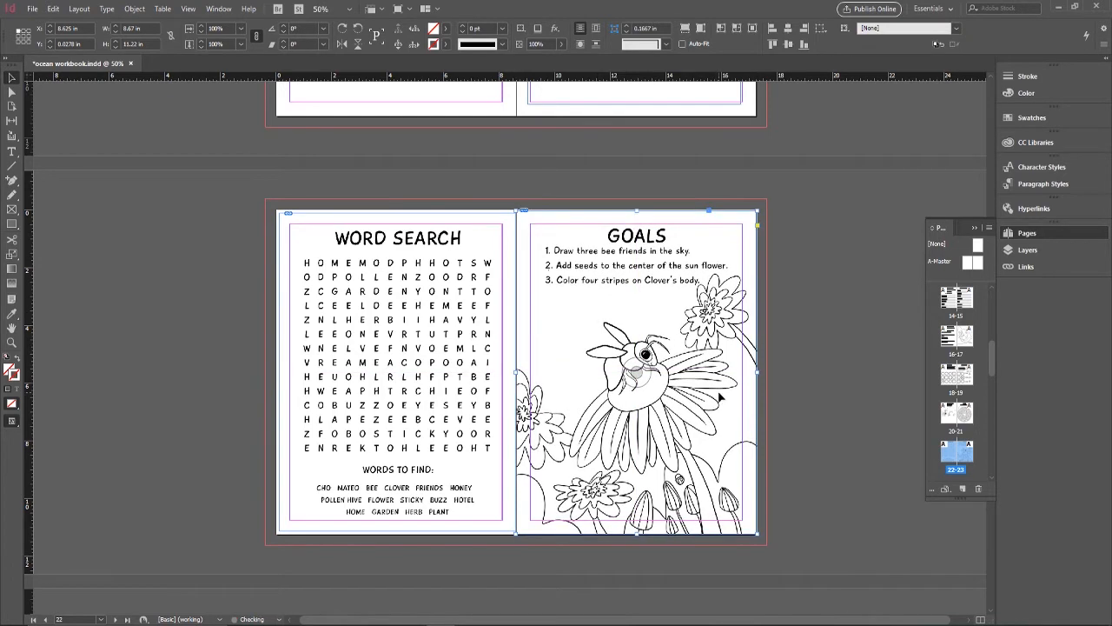
pyautogui.press('Down')
pyautogui.press('Down')
pyautogui.press('Up')
pyautogui.click(939, 536)
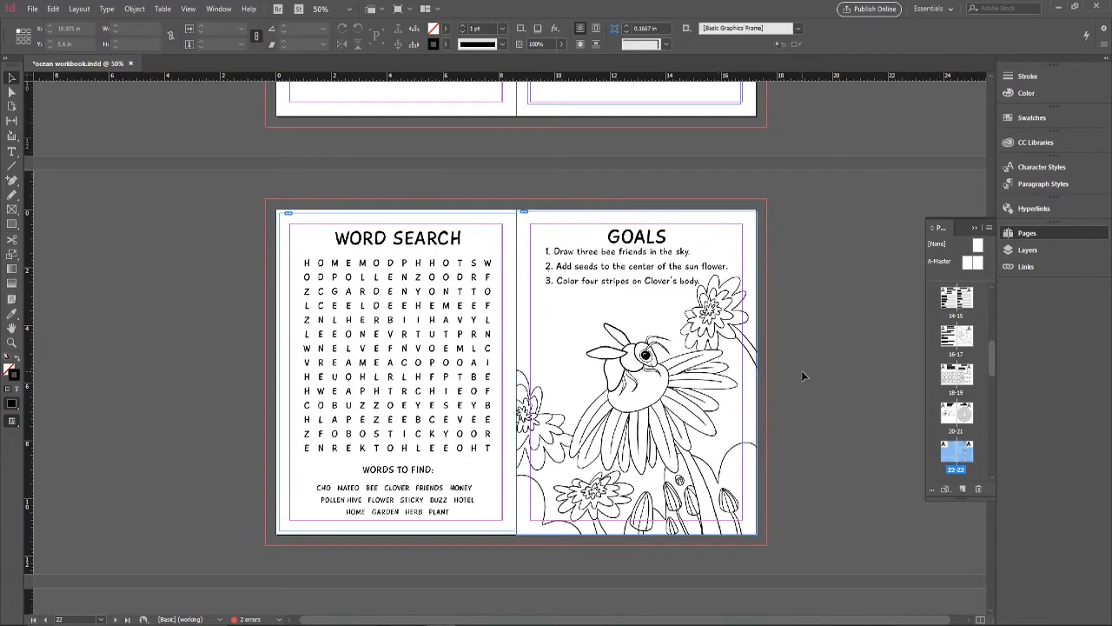
# Align the bear and dolphin illustration on page 17 to the page's top edge and scale it to 102%
pyautogui.scroll(4, 801, 370)
pyautogui.scroll(10, 802, 370)
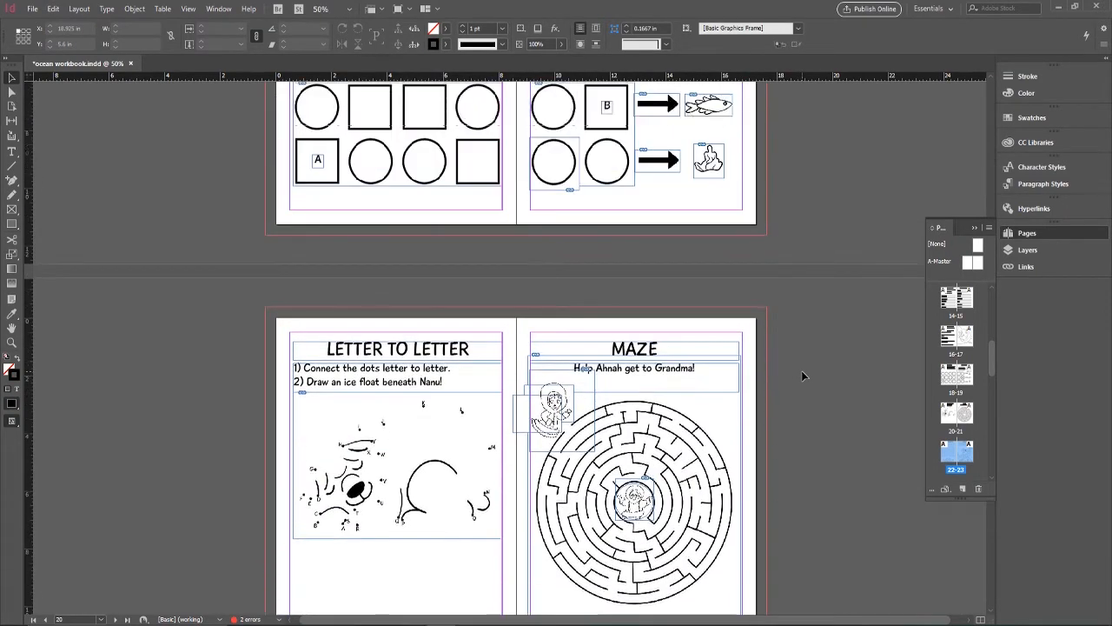
pyautogui.scroll(2, 801, 370)
pyautogui.scroll(-6, 801, 371)
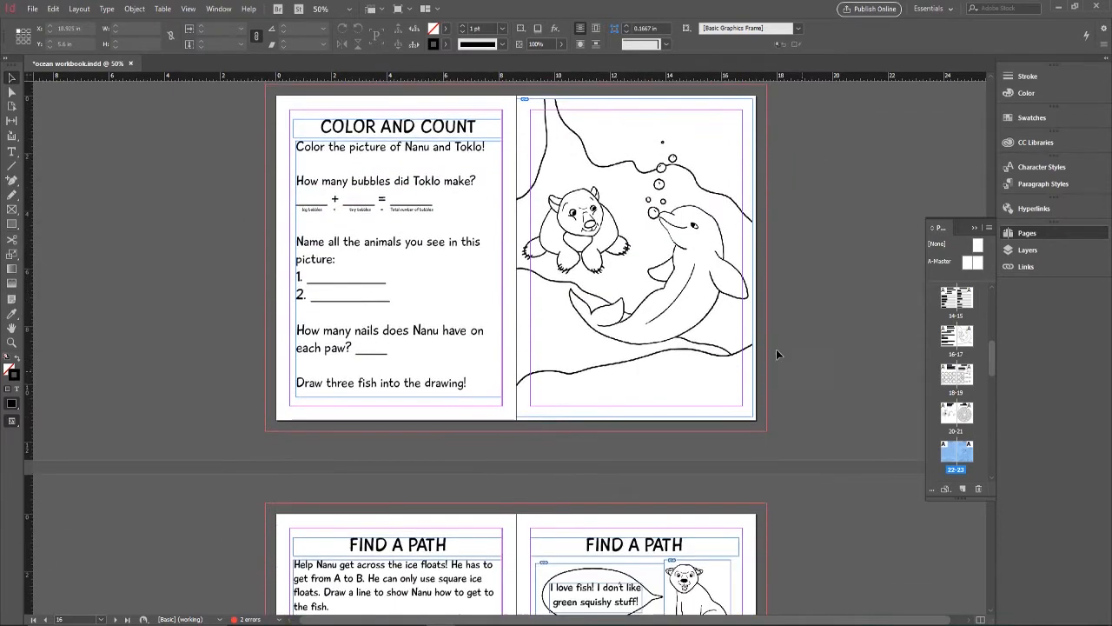
pyautogui.click(634, 257)
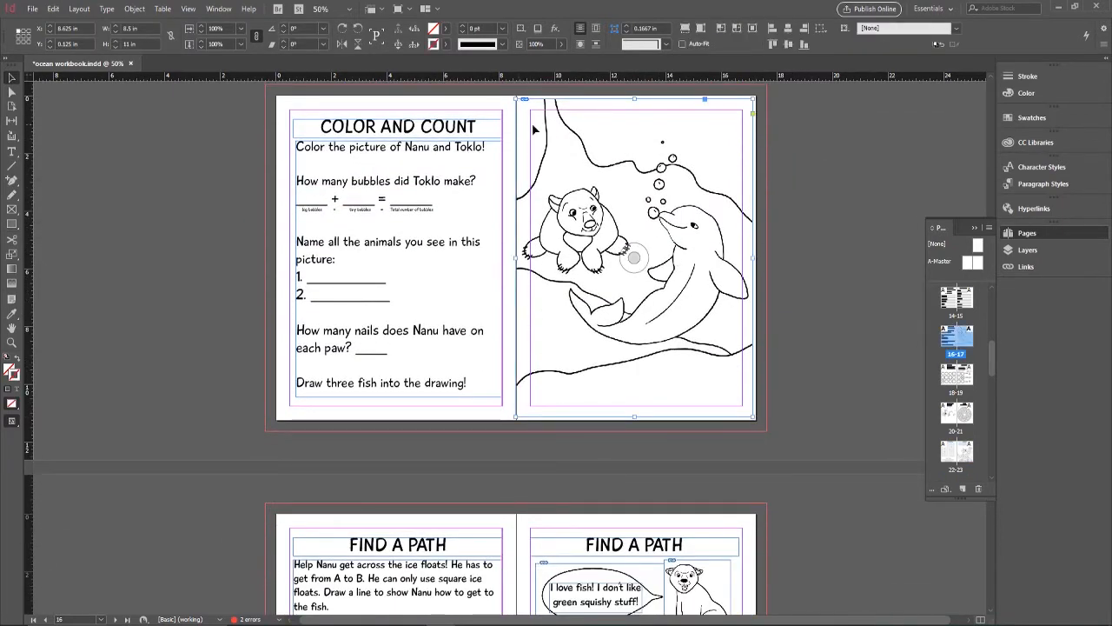
pyautogui.moveTo(549, 139); pyautogui.dragTo(548, 137)
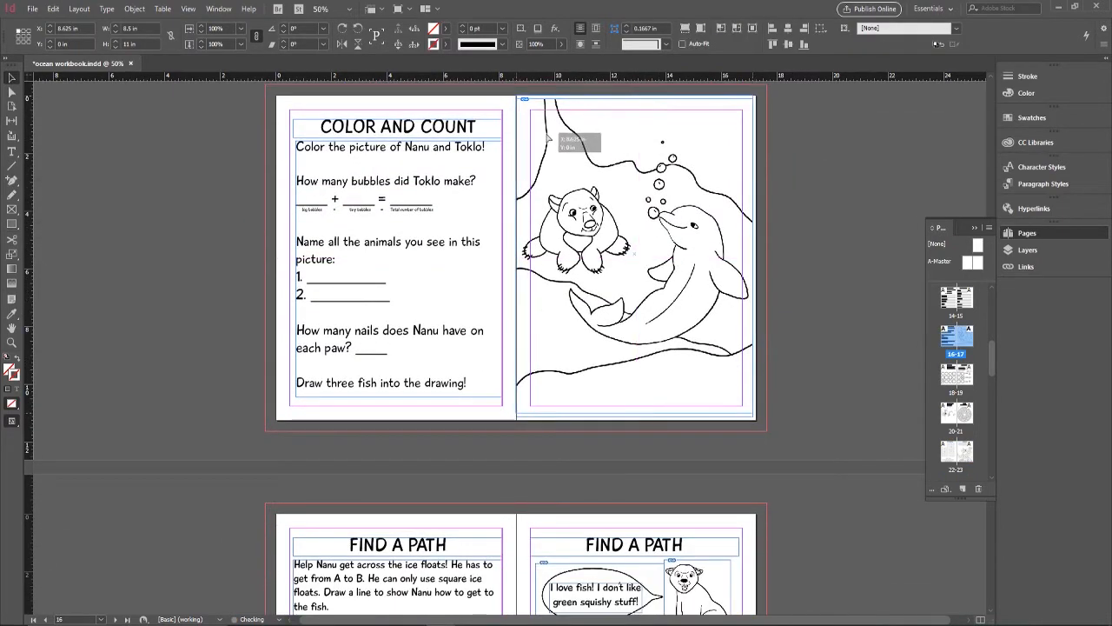
pyautogui.rightClick(548, 137)
pyautogui.moveTo(595, 233)
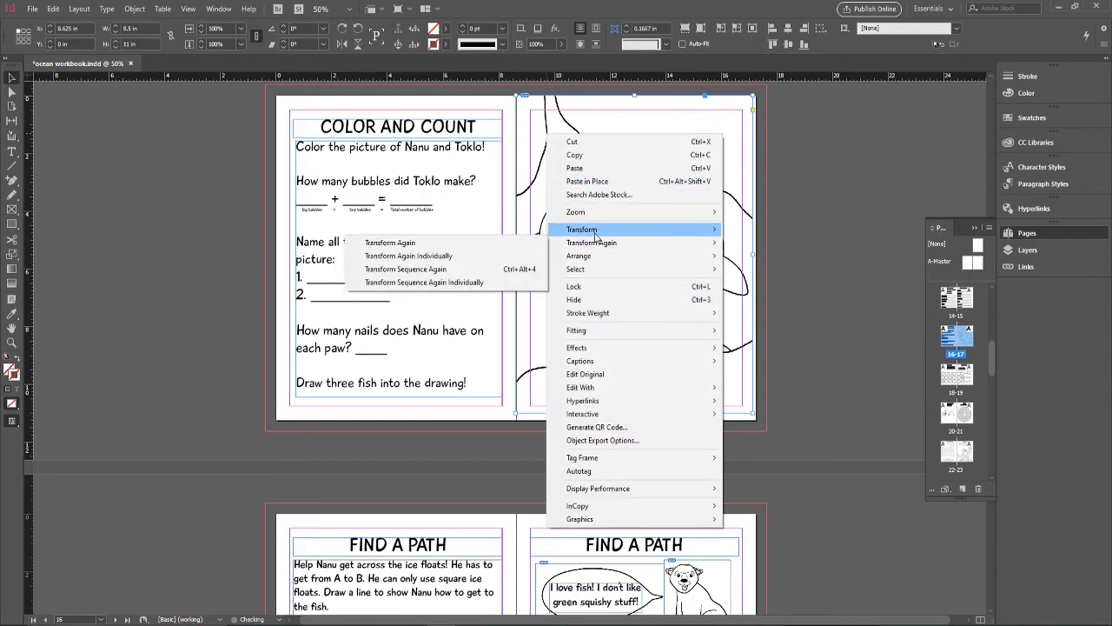
pyautogui.click(474, 245)
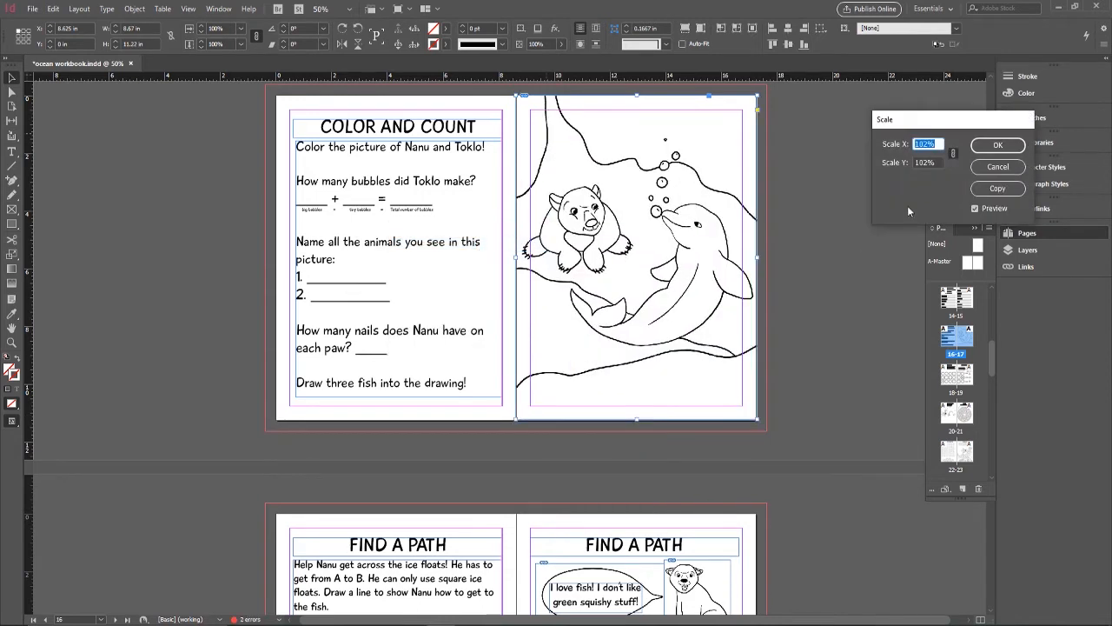
pyautogui.click(998, 144)
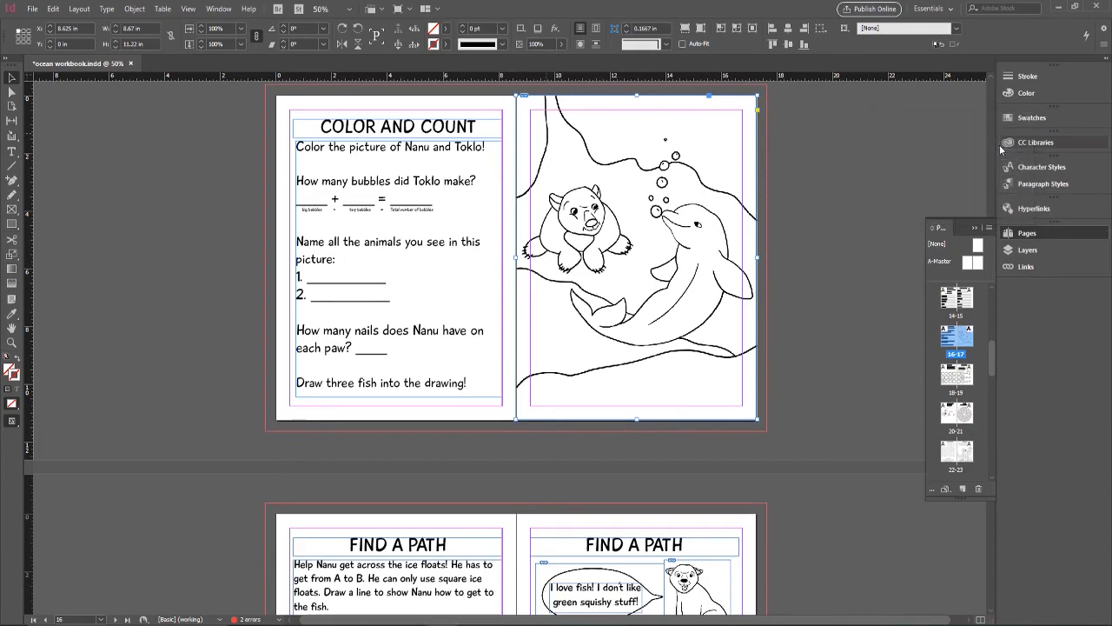
pyautogui.click(827, 256)
# Scale the mermaid and turtle illustration on page 9 to 102% and move it up to about Y 0.015 in
pyautogui.scroll(20, 826, 255)
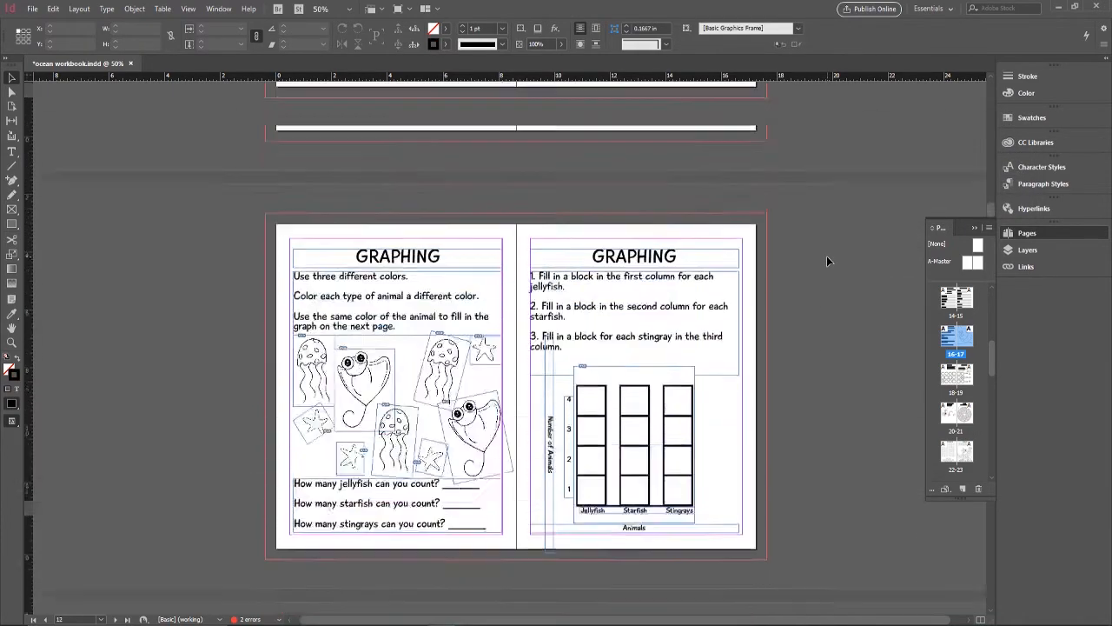
pyautogui.scroll(3, 824, 257)
pyautogui.scroll(-3, 817, 263)
pyautogui.click(667, 269)
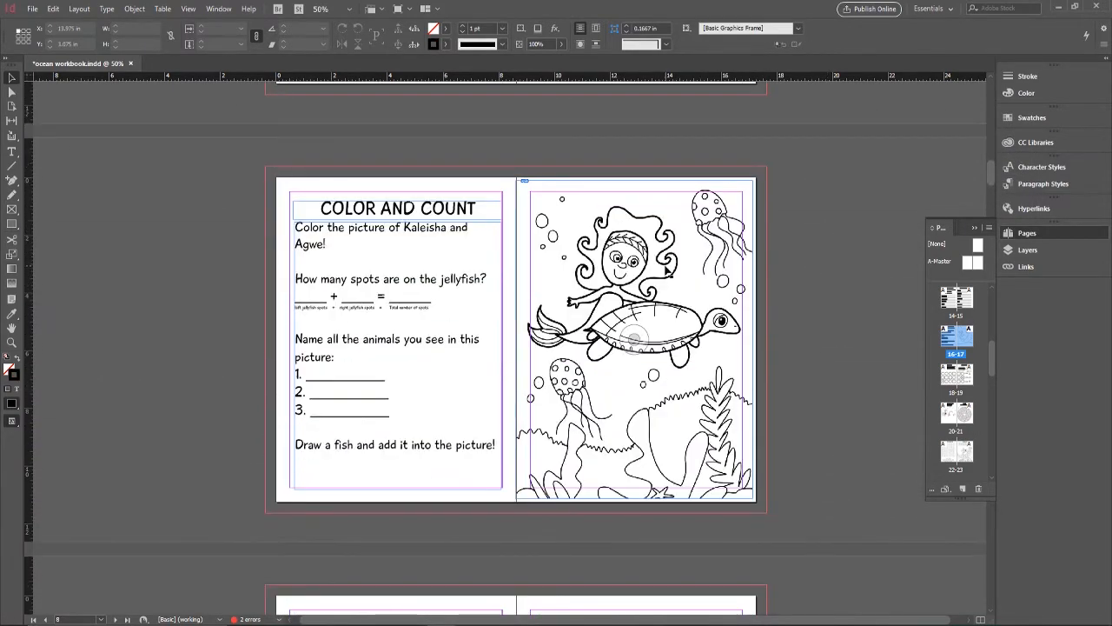
pyautogui.rightClick(666, 268)
pyautogui.click(617, 287)
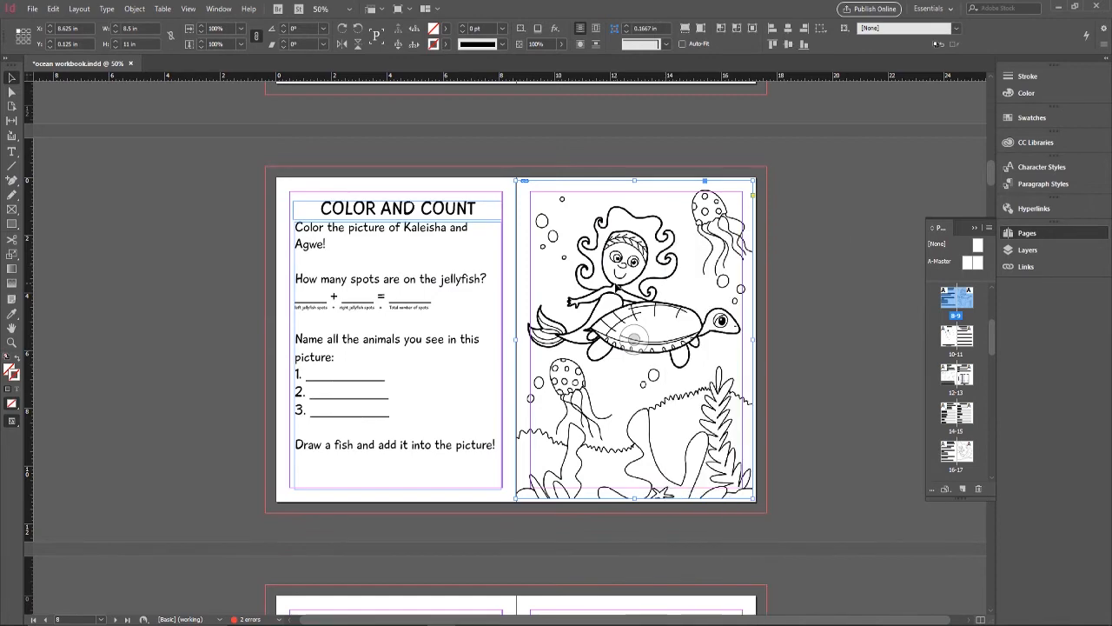
pyautogui.rightClick(616, 287)
pyautogui.moveTo(661, 327)
pyautogui.click(525, 341)
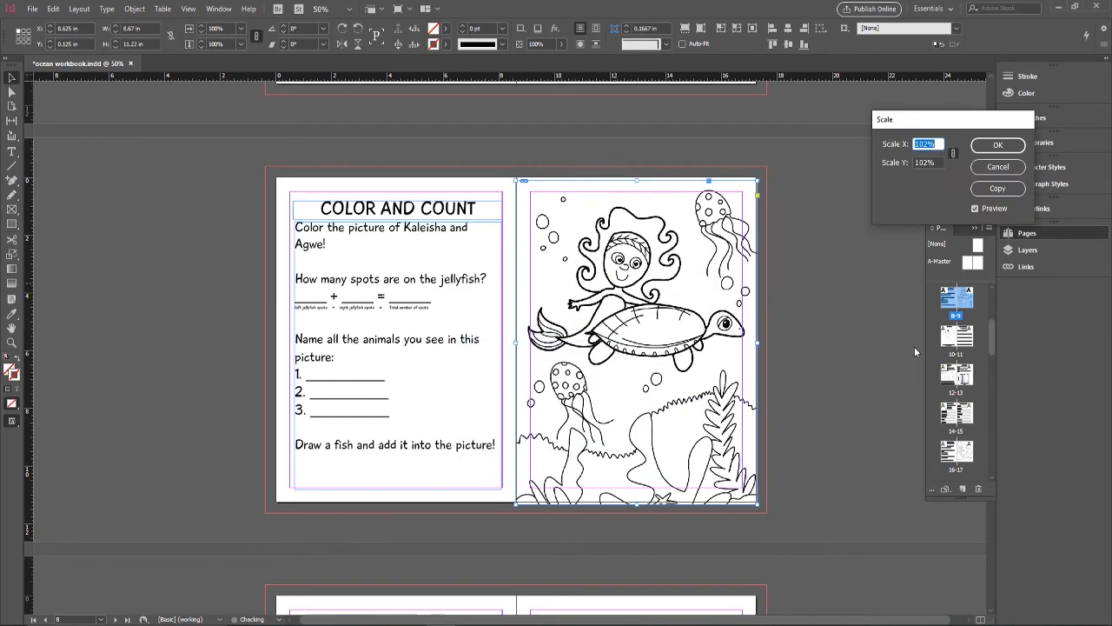
pyautogui.click(1006, 150)
pyautogui.moveTo(606, 228); pyautogui.dragTo(605, 220)
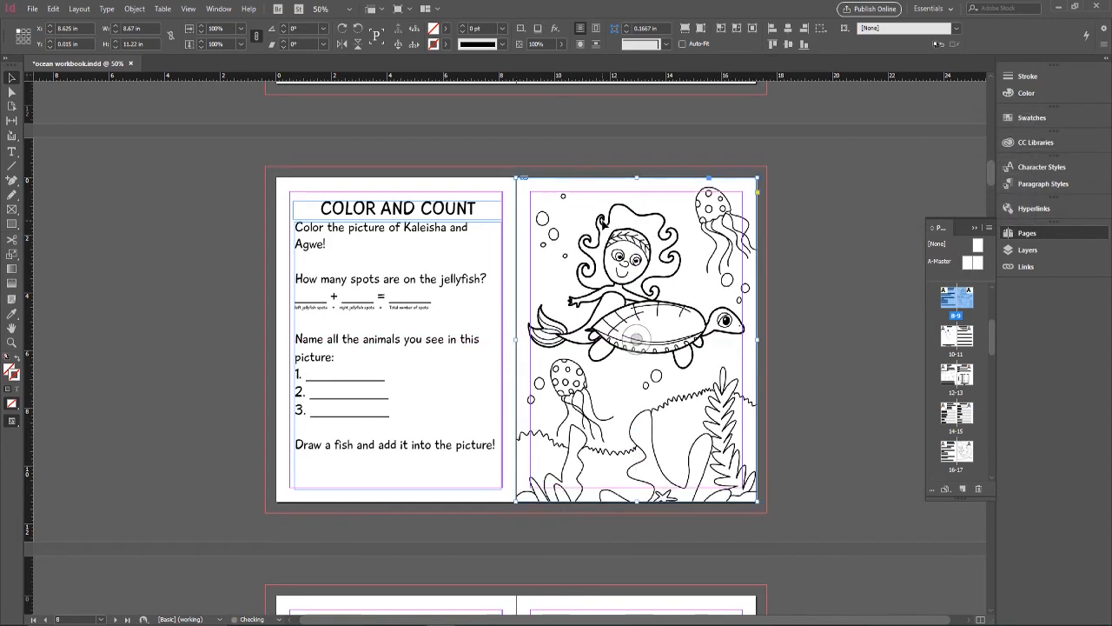
pyautogui.click(877, 314)
# Start a print PDF export of the workbook, replacing the existing STE Workbook file in the activity book folder
pyautogui.scroll(10, 843, 313)
pyautogui.scroll(-5, 843, 313)
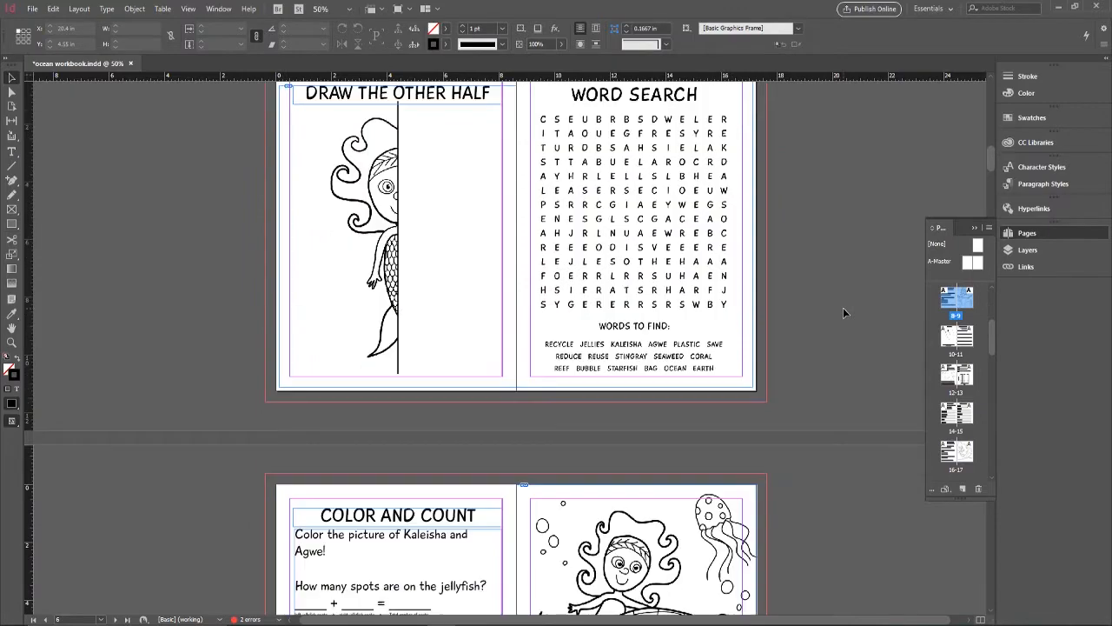
pyautogui.scroll(5, 843, 308)
pyautogui.scroll(8, 843, 308)
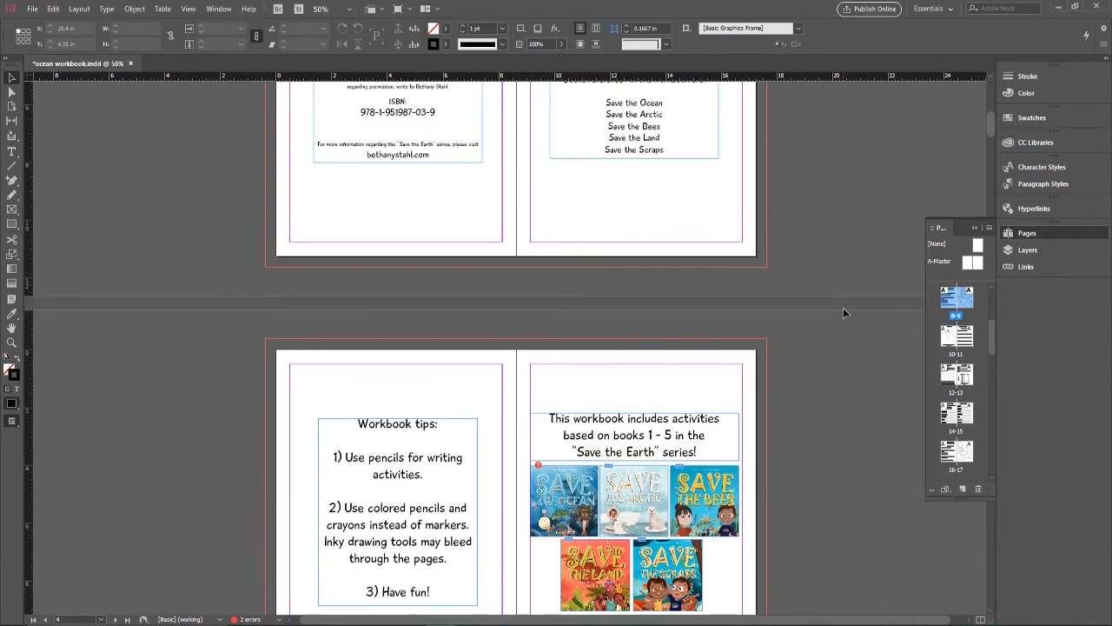
pyautogui.scroll(10, 843, 308)
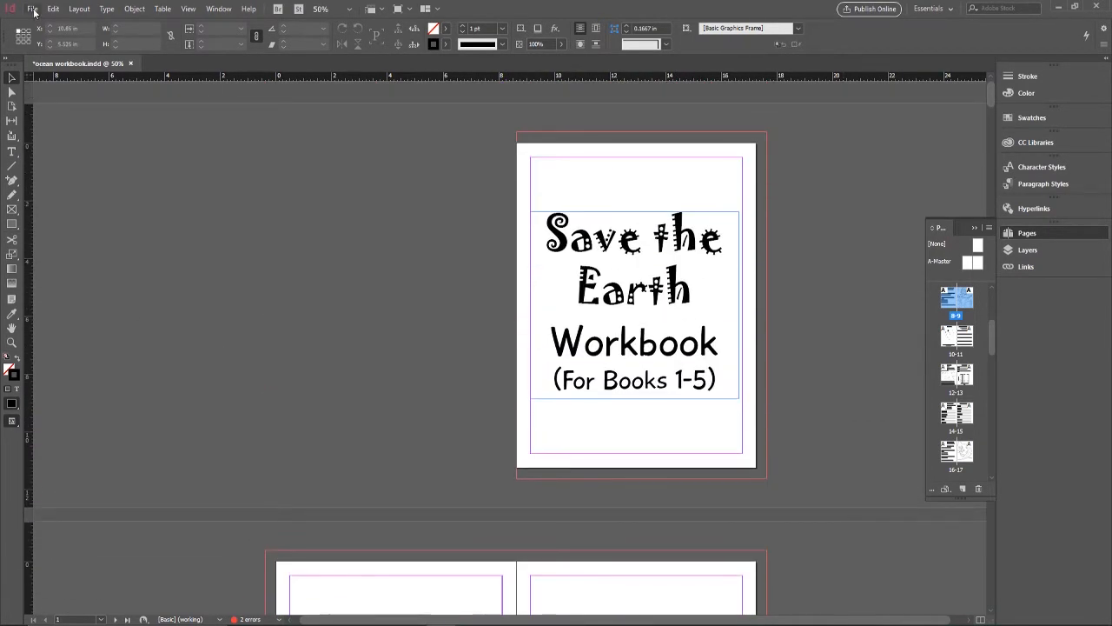
pyautogui.click(32, 9)
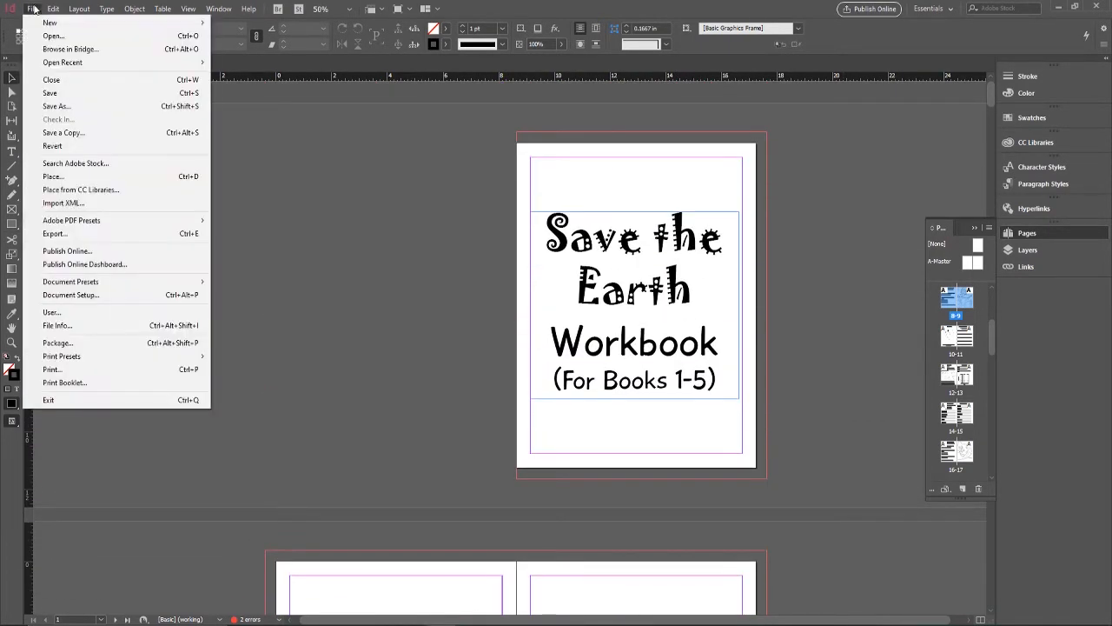
pyautogui.click(76, 234)
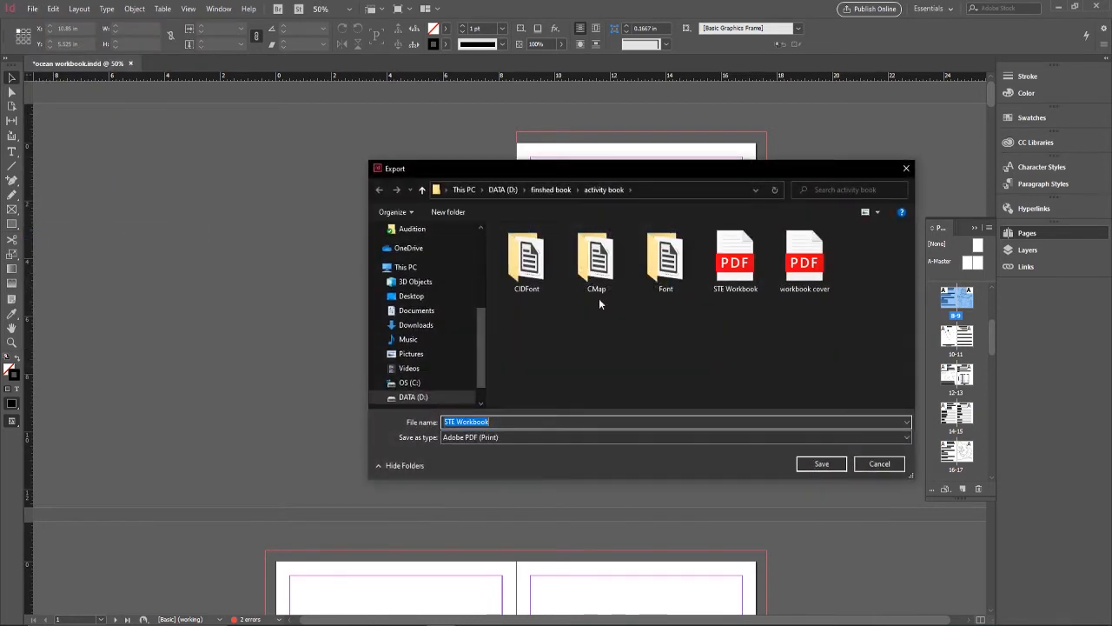
pyautogui.click(735, 261)
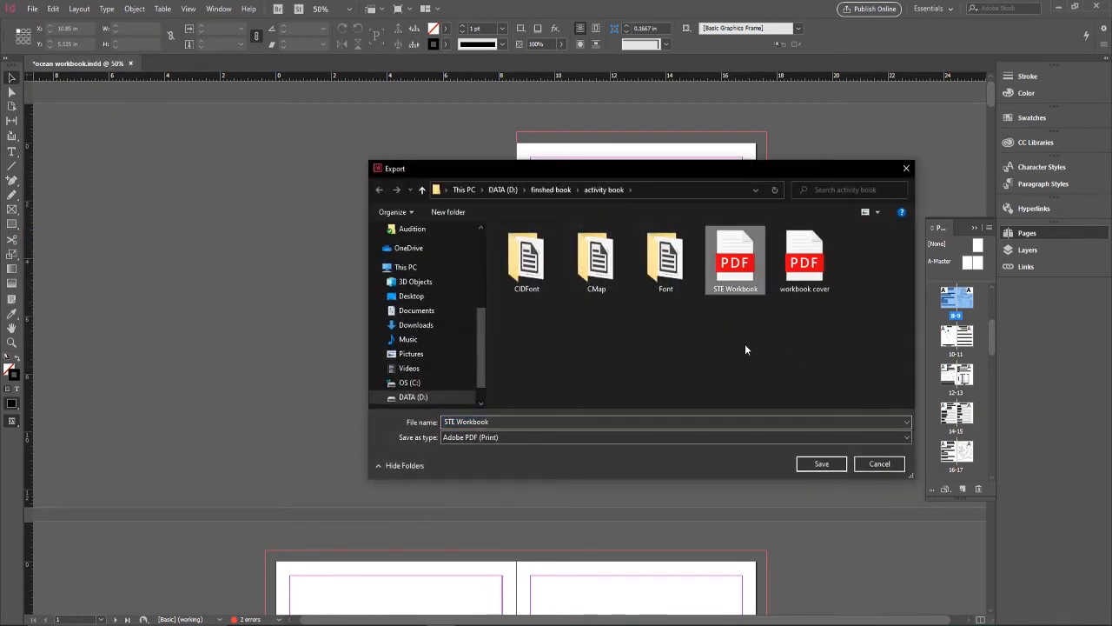
pyautogui.click(818, 465)
pyautogui.click(584, 320)
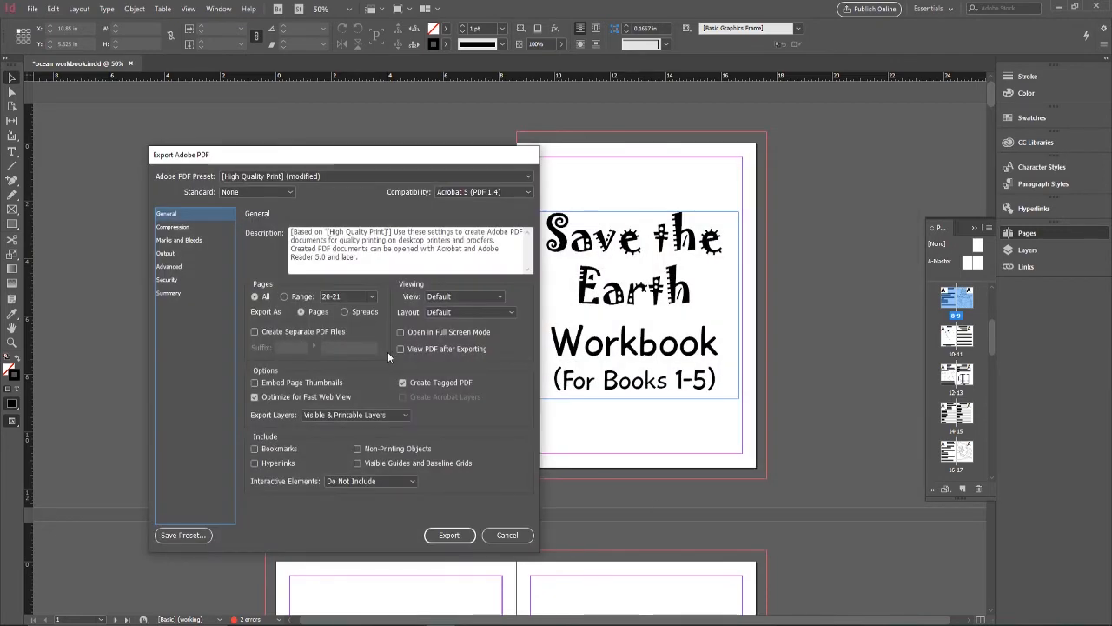
# Check the PDF's Marks and Bleeds settings and export all pages as single pages, continuing despite missing or modified links
pyautogui.click(183, 240)
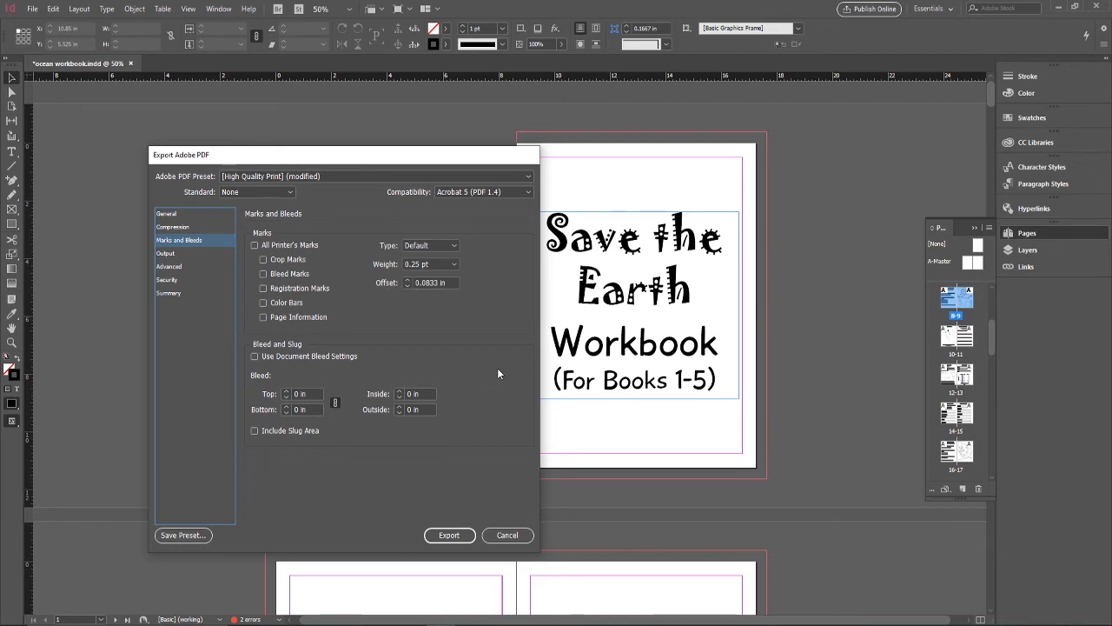
pyautogui.click(179, 215)
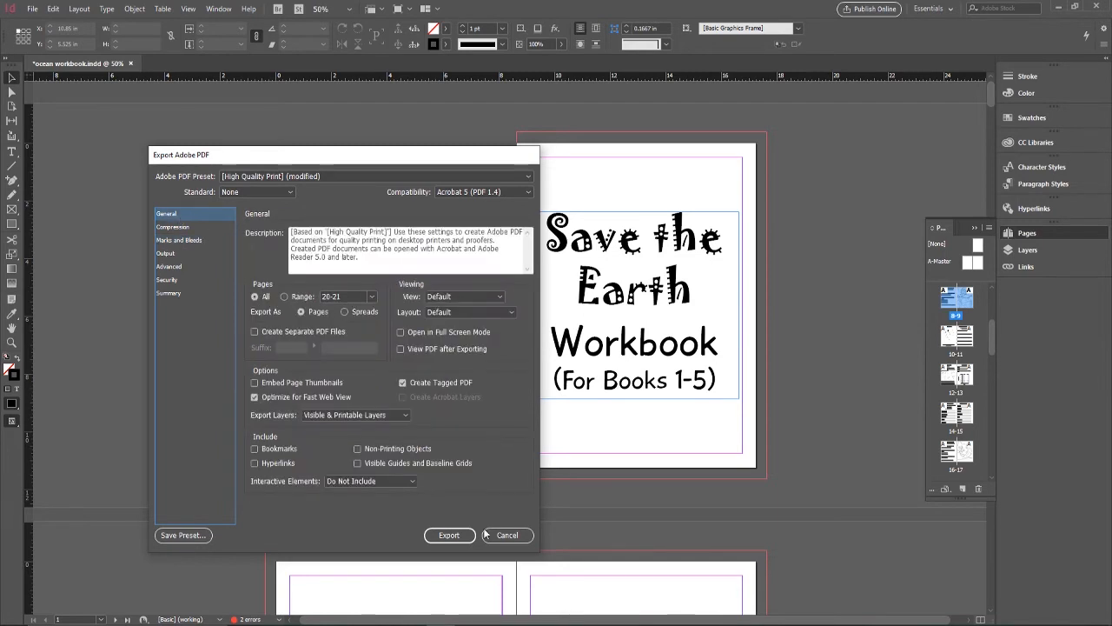
pyautogui.click(456, 534)
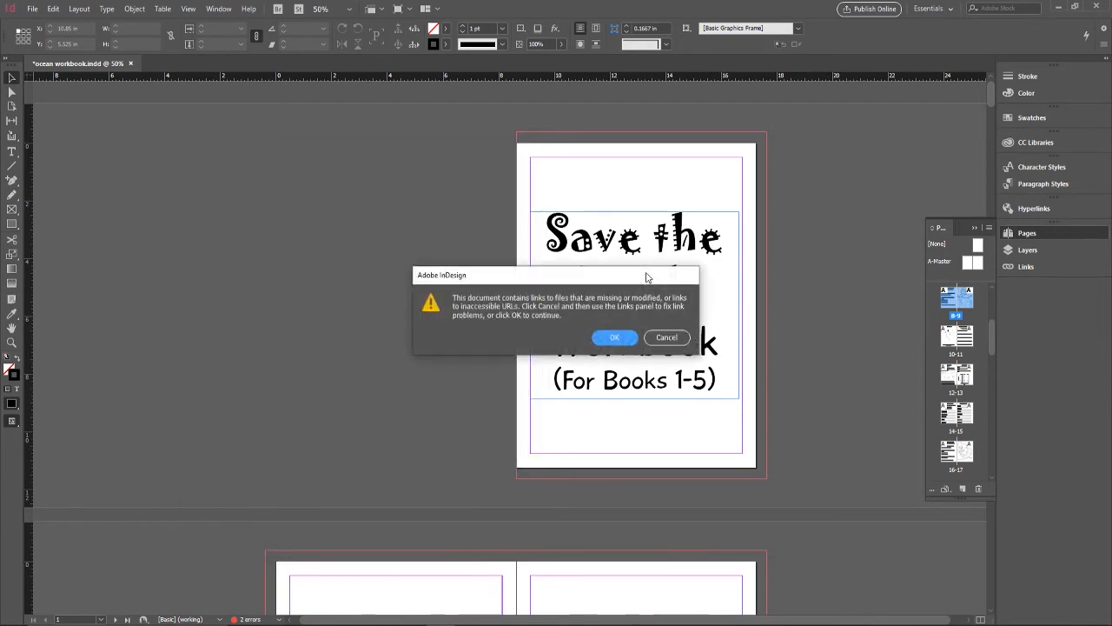
pyautogui.click(614, 338)
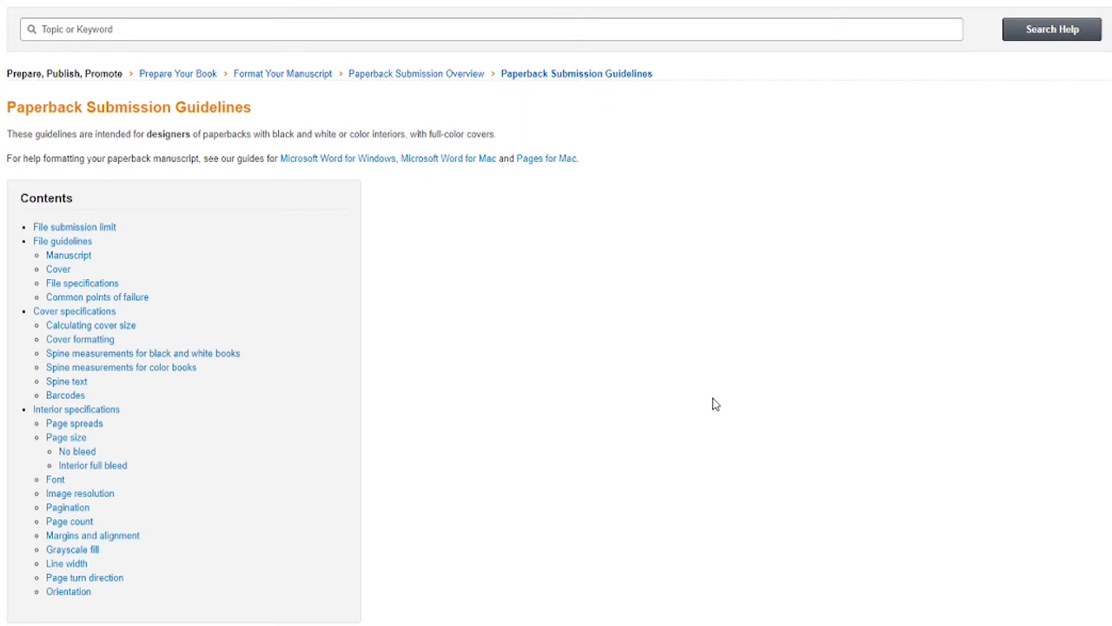
# In the browser, review KDP's Paperback Submission Guidelines, including the file guidelines, cover specifications, interior full bleed, page size and margin requirements
pyautogui.scroll(-3, 715, 404)
pyautogui.scroll(2, 715, 404)
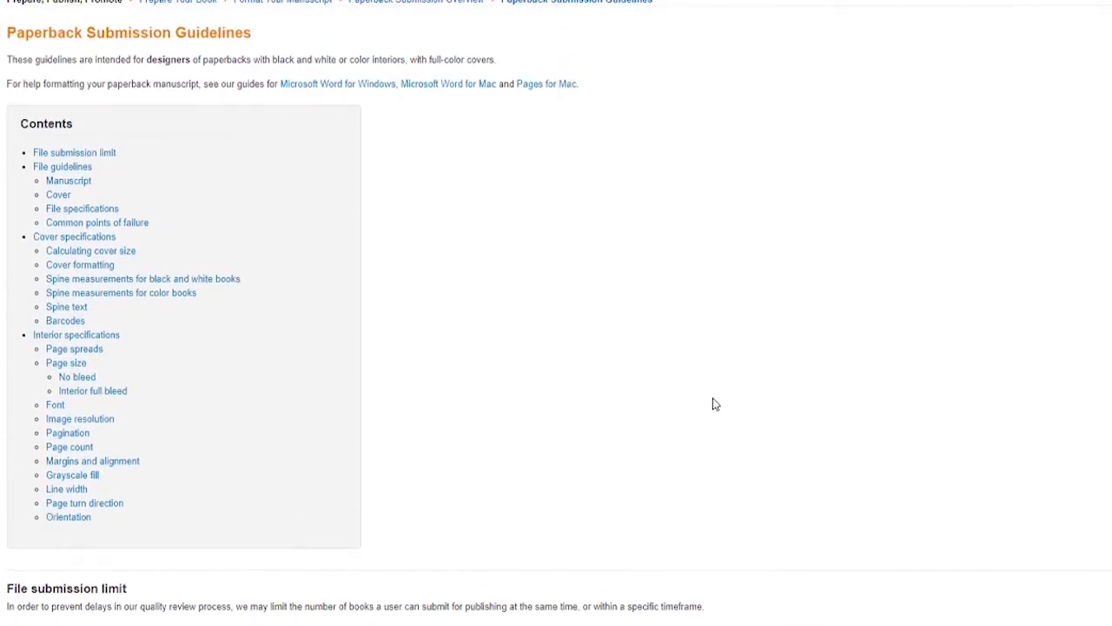
pyautogui.scroll(-4, 715, 404)
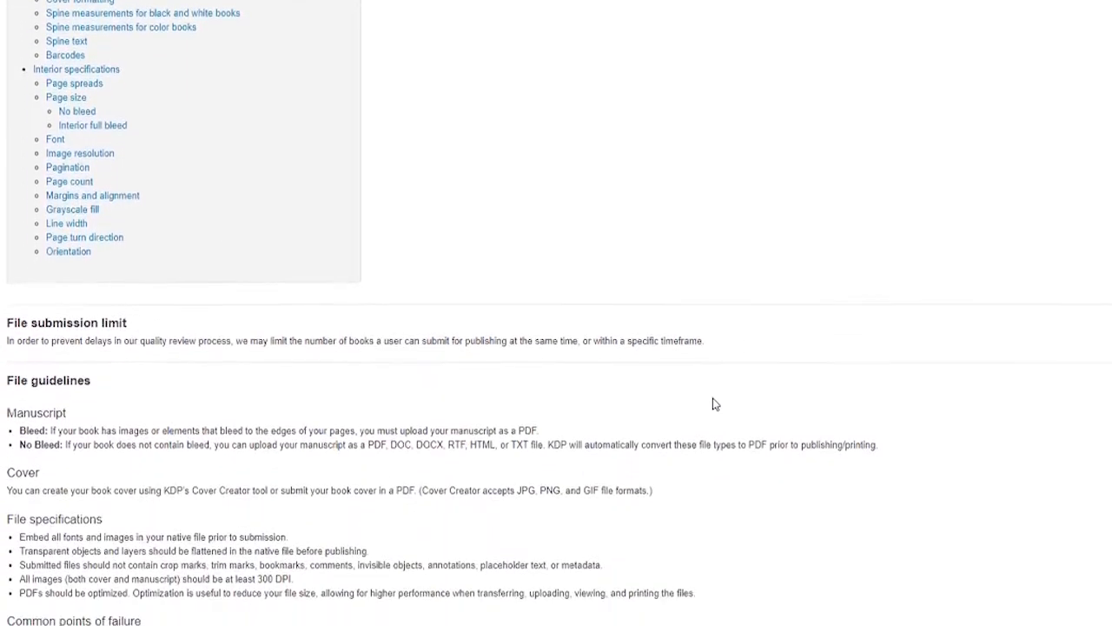
pyautogui.scroll(-3, 715, 404)
pyautogui.scroll(-7, 715, 404)
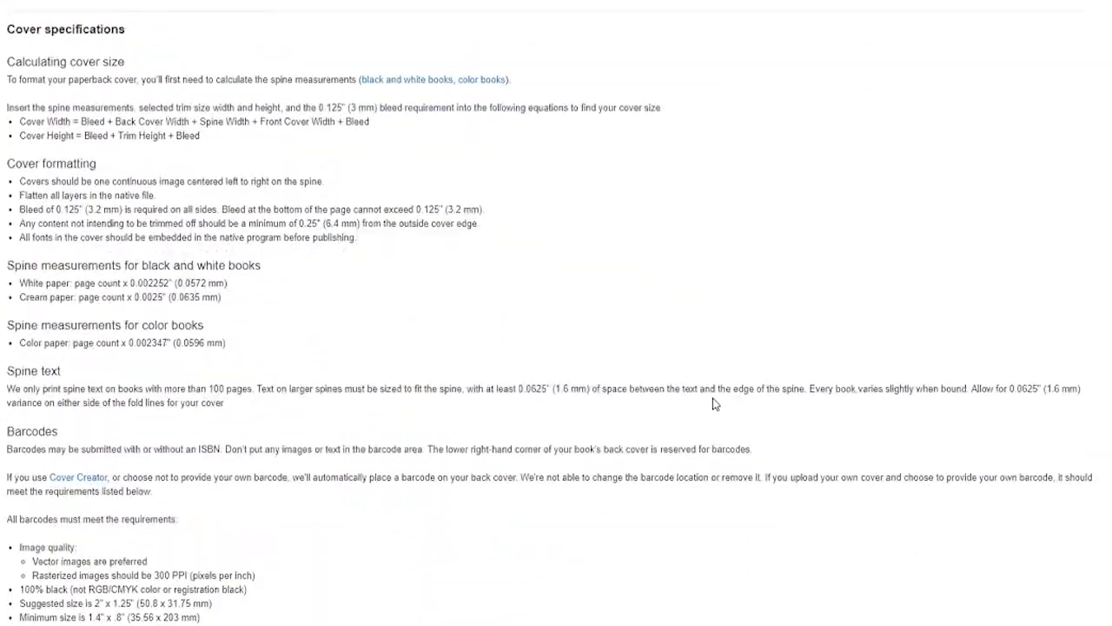
pyautogui.scroll(-7, 715, 404)
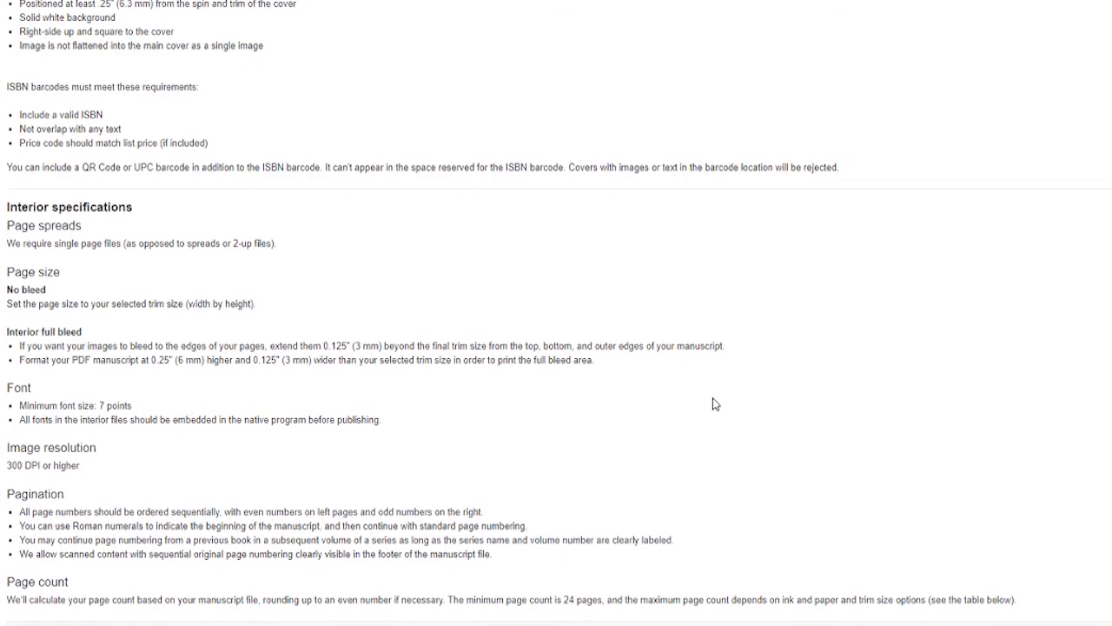
pyautogui.scroll(-7, 716, 404)
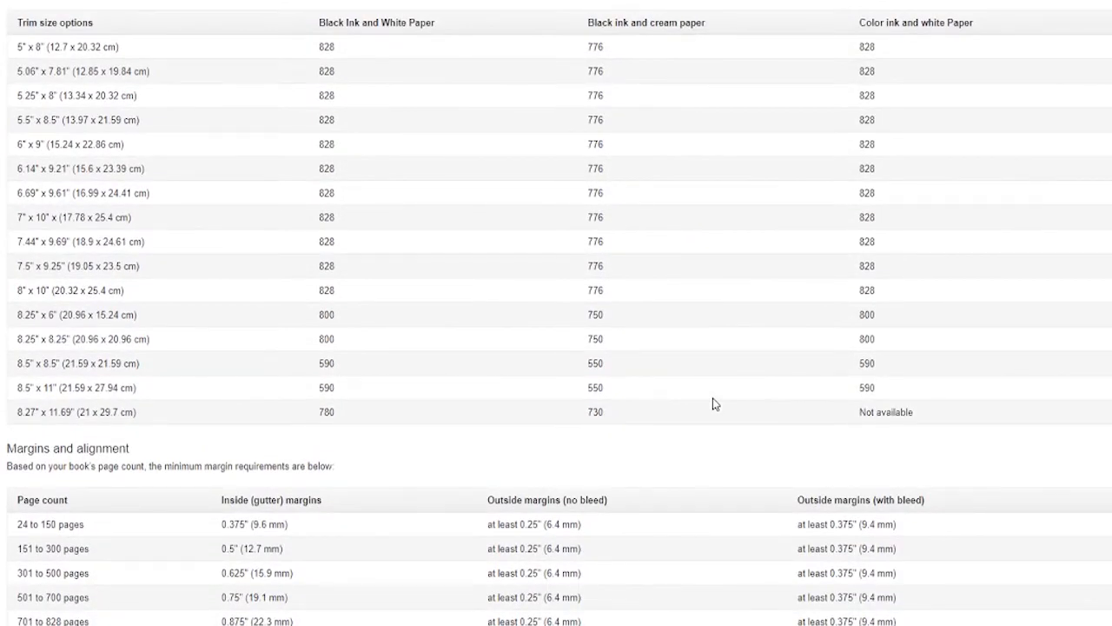
pyautogui.scroll(-1, 716, 404)
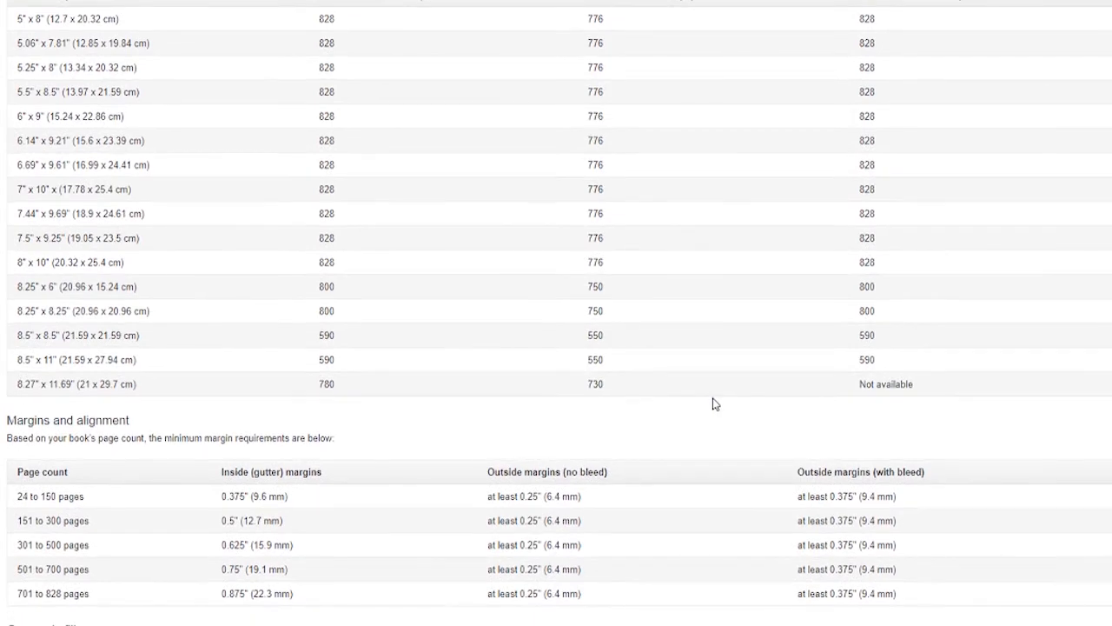
pyautogui.scroll(-5, 715, 404)
pyautogui.scroll(2, 715, 404)
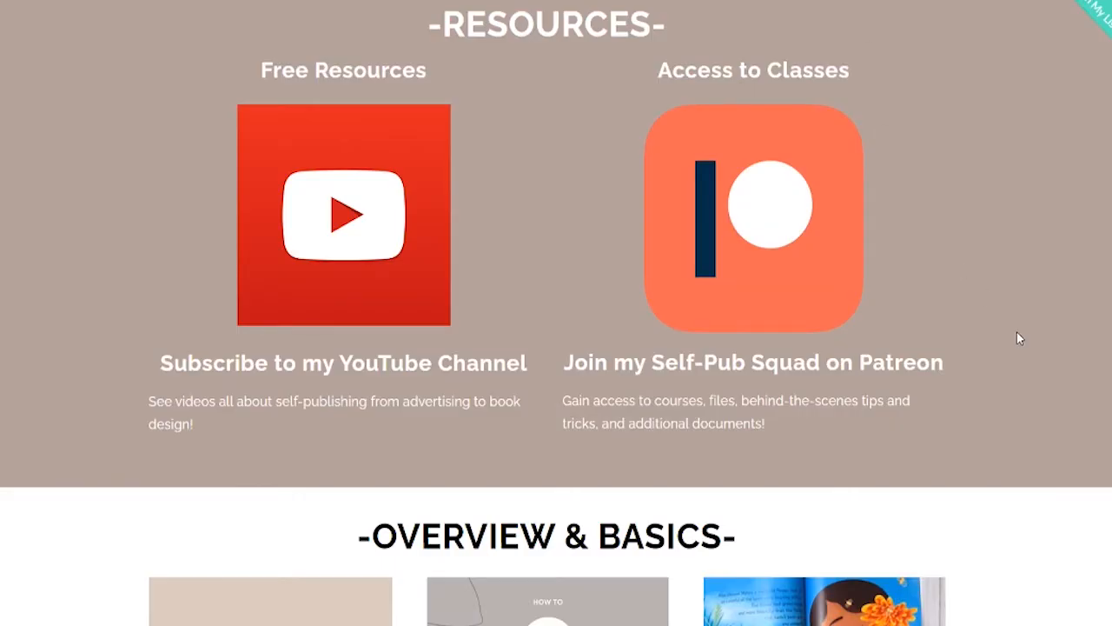
# Browse the self-publishing classes web page, examining the Photoshop, Formatting and Marketing sections, including the InDesign courses and cover templates
pyautogui.scroll(-12, 1020, 338)
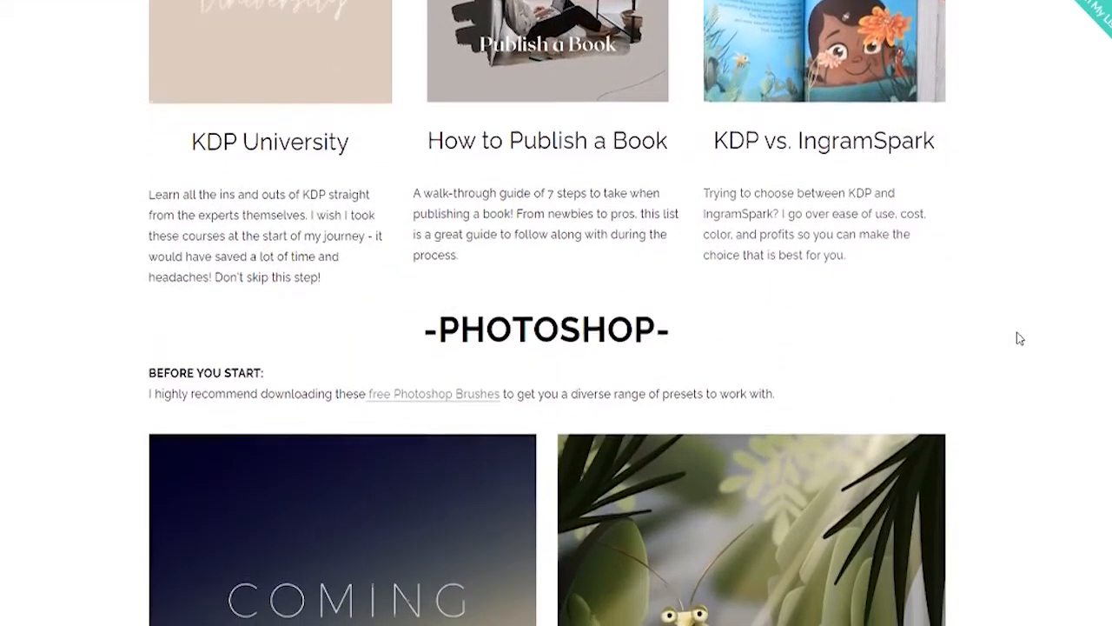
pyautogui.scroll(-10, 1019, 338)
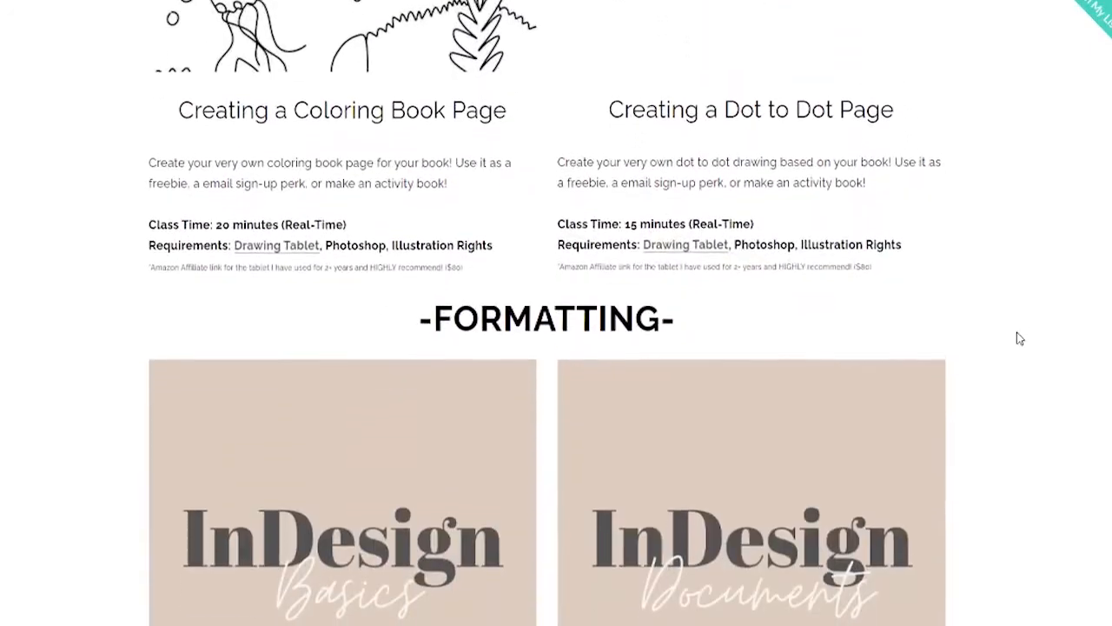
pyautogui.scroll(-1, 1020, 338)
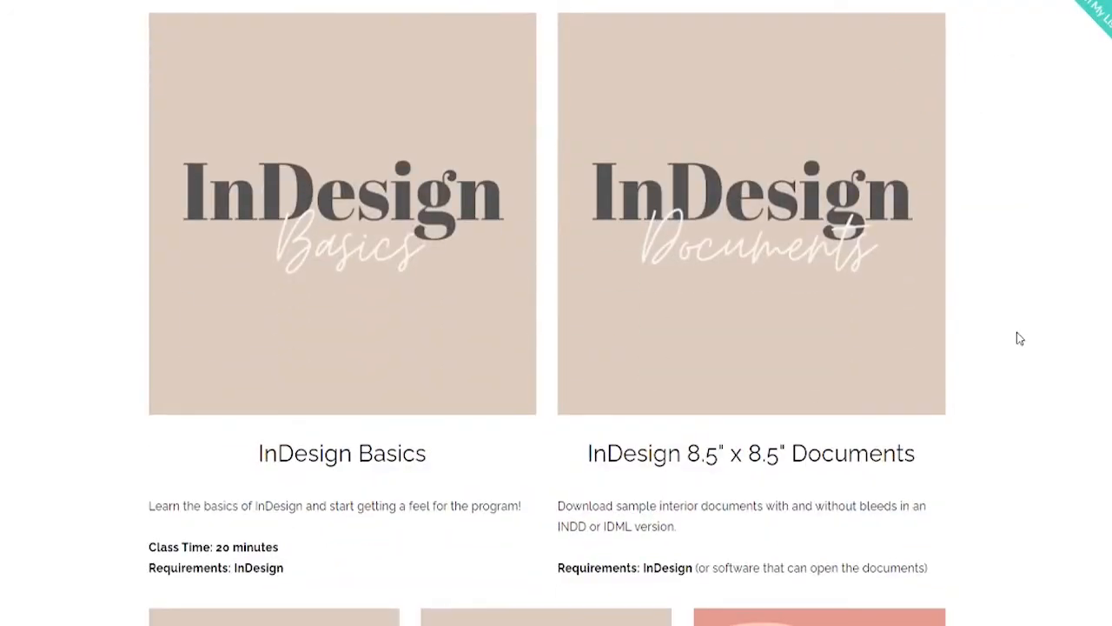
pyautogui.scroll(-2, 1020, 338)
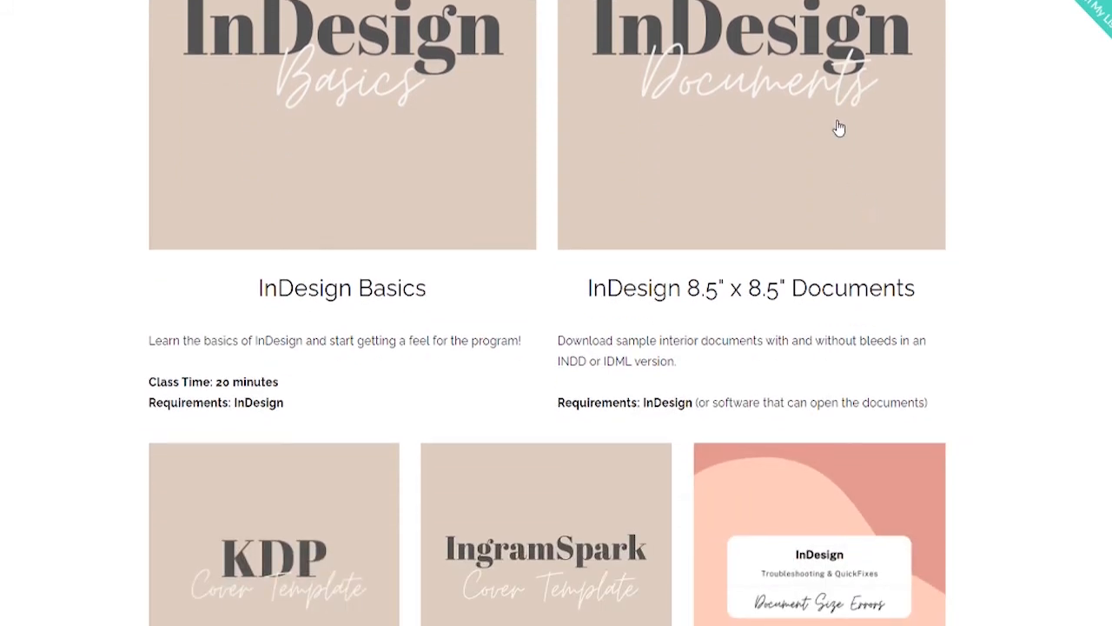
pyautogui.scroll(-1, 751, 319)
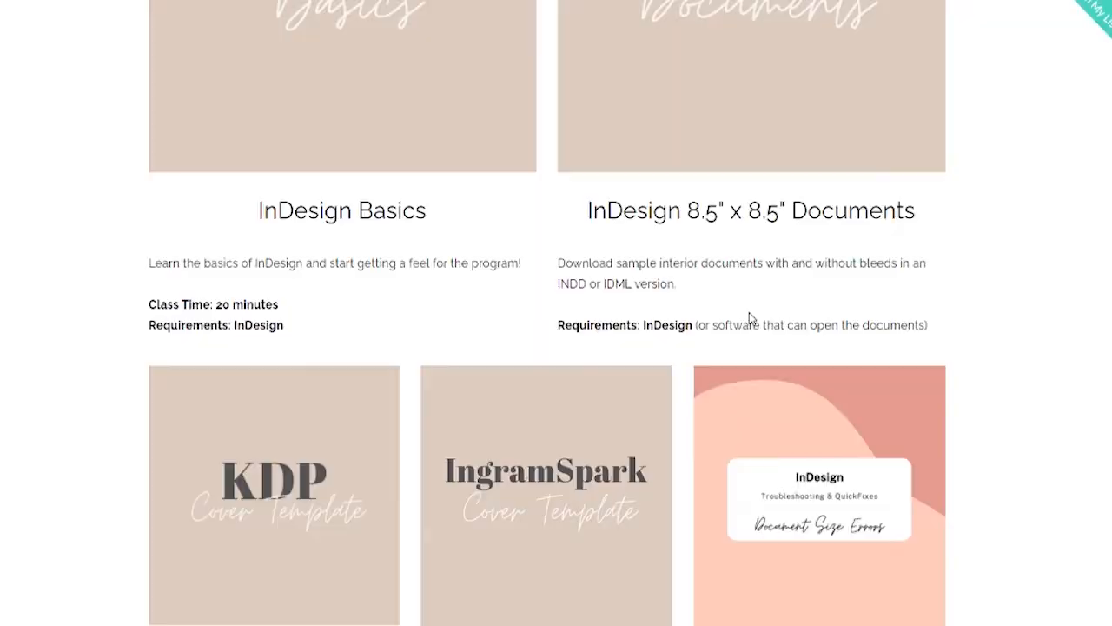
pyautogui.scroll(-3, 751, 319)
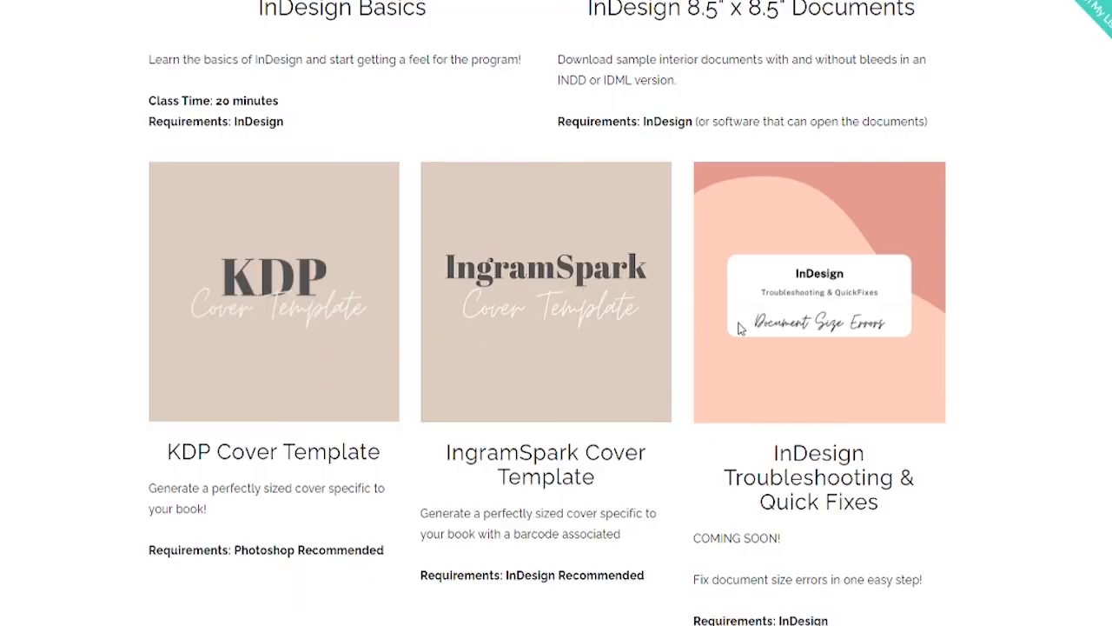
pyautogui.scroll(-4, 904, 425)
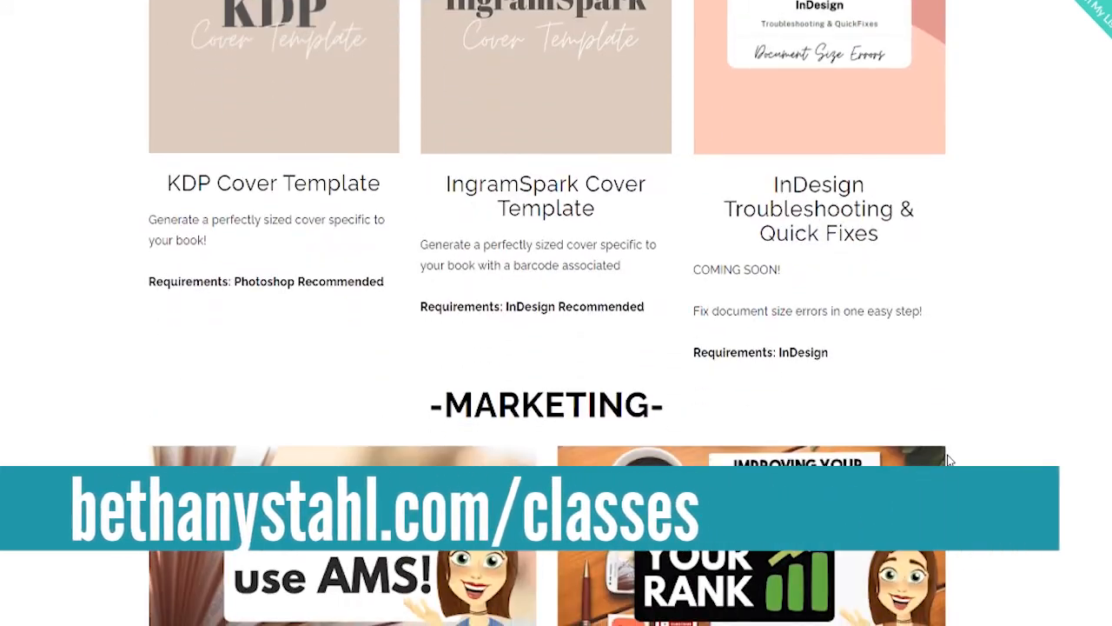
pyautogui.scroll(-2, 947, 458)
pyautogui.scroll(4, 948, 458)
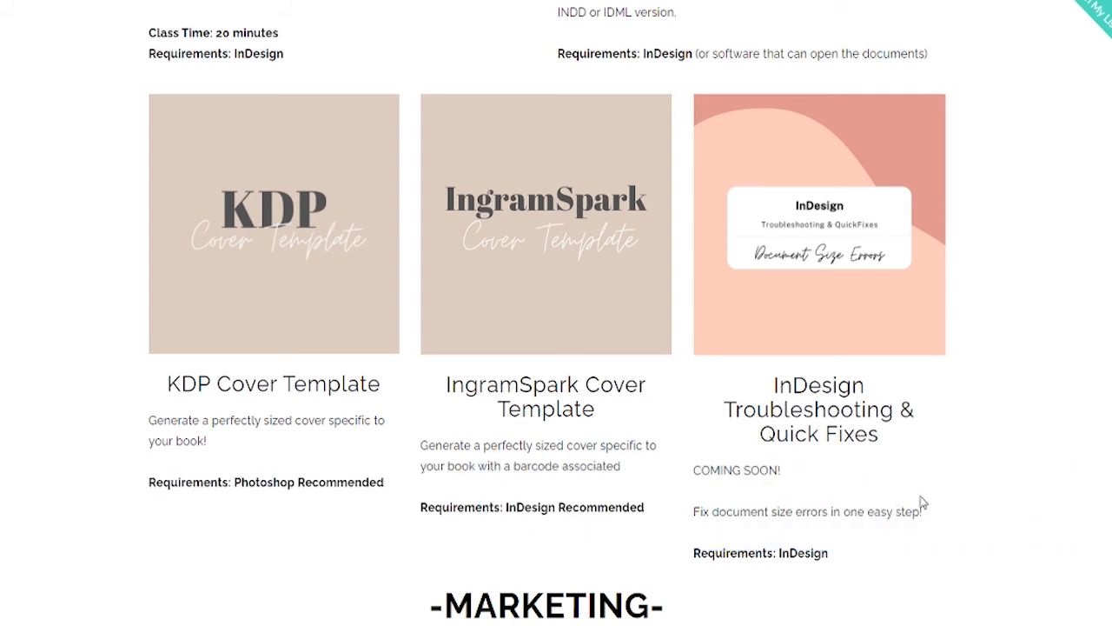
pyautogui.scroll(15, 923, 502)
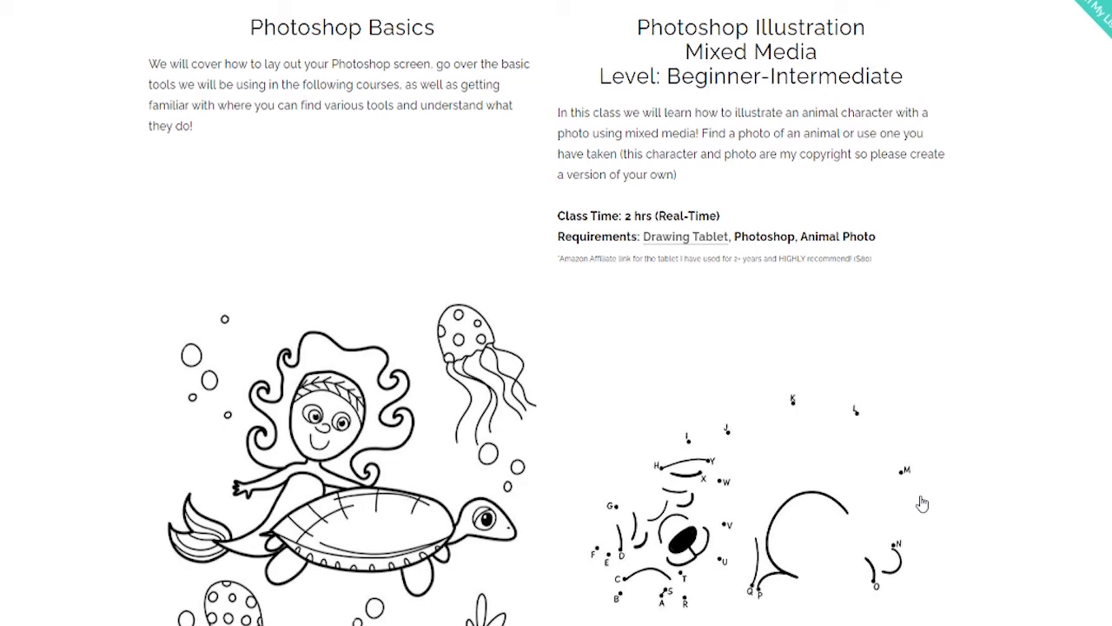
pyautogui.scroll(4, 923, 502)
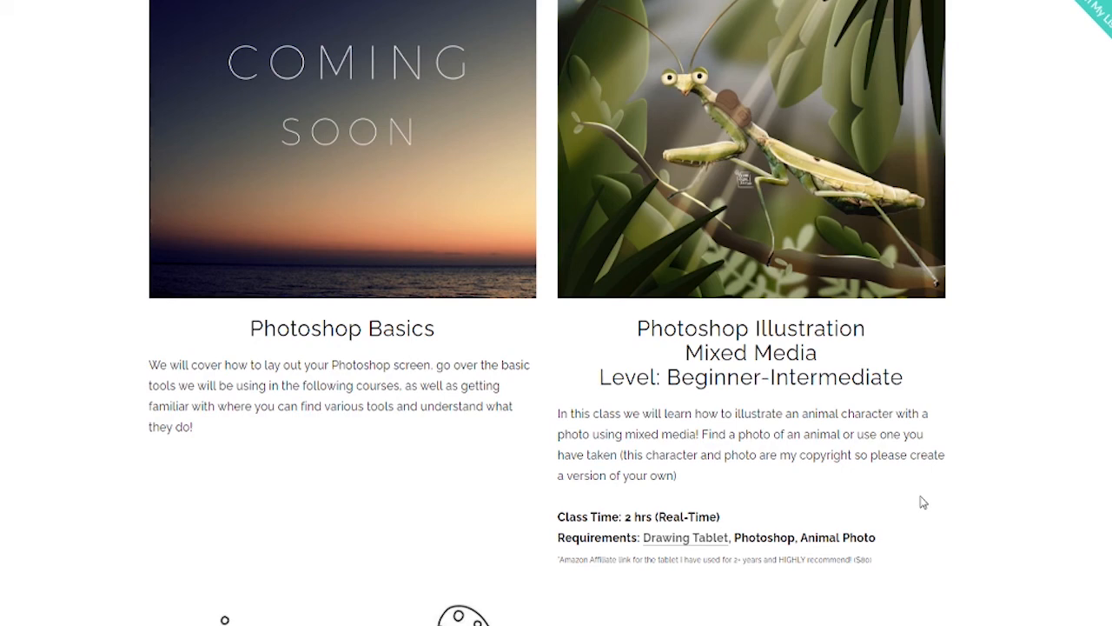
pyautogui.scroll(3, 923, 502)
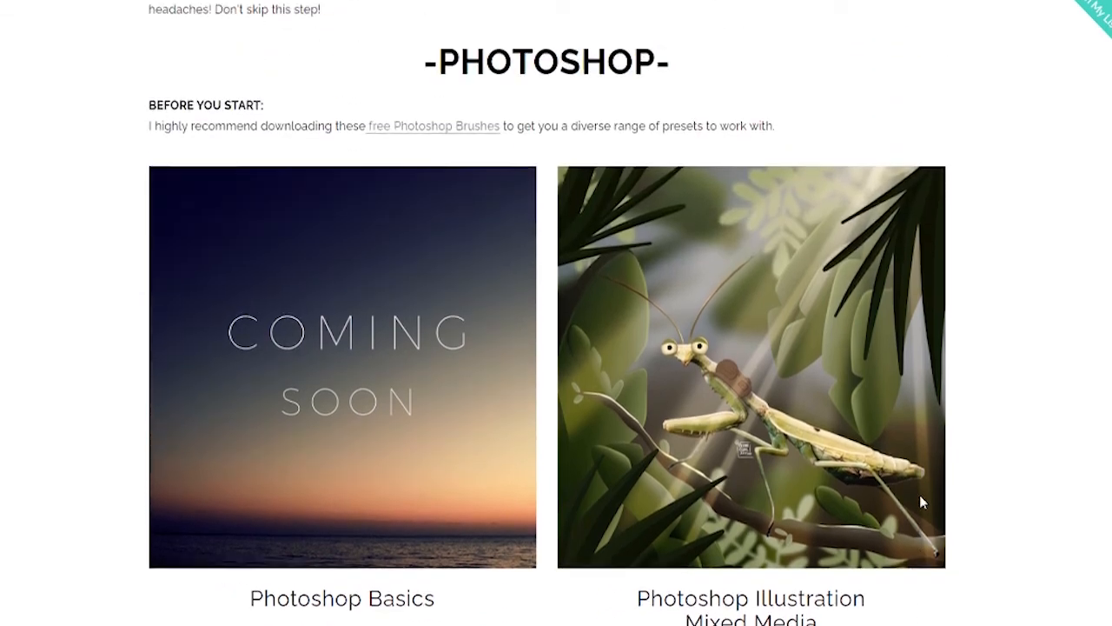